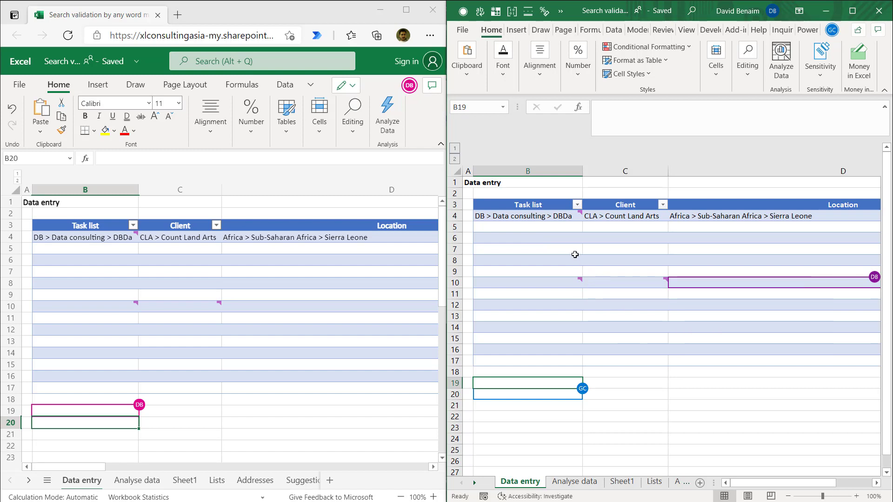
Step: Browse the Task list options for cell B5 in the desktop workbook
left_click(560, 232)
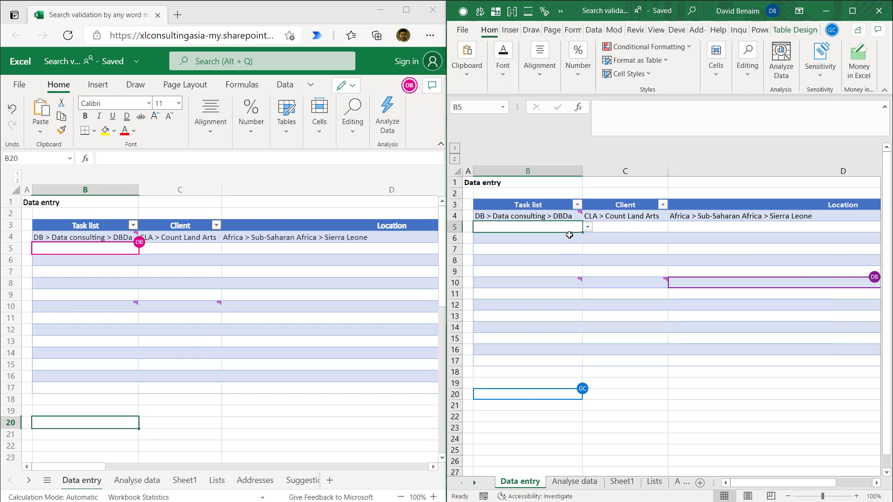
left_click(588, 228)
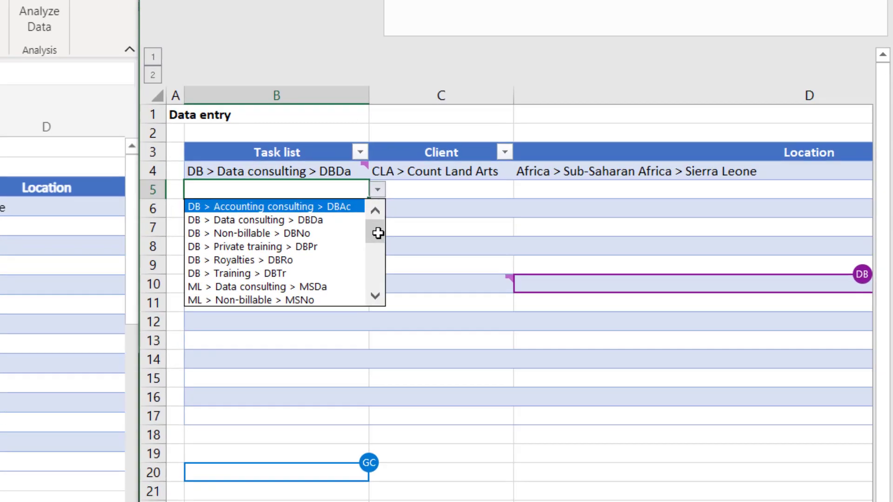
mouse_move(377, 233)
left_mouse_down()
mouse_move(374, 272)
mouse_move(375, 243)
left_mouse_up()
left_click_drag(248, 229, 249, 255)
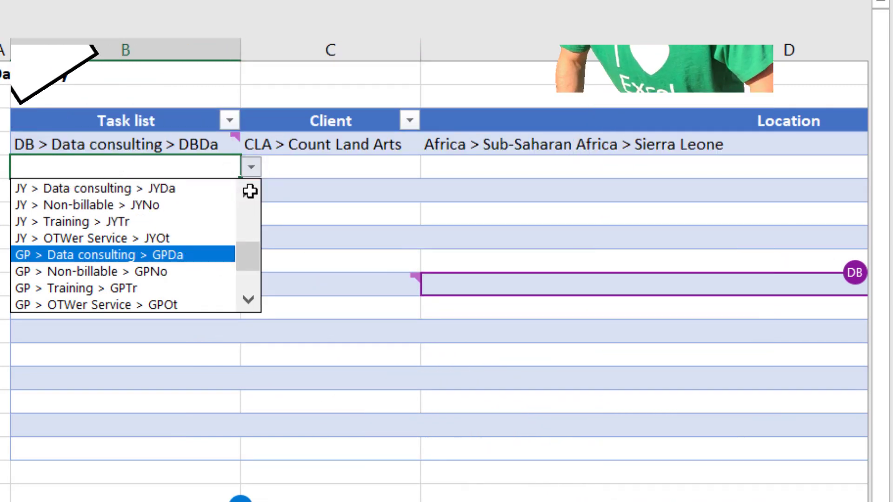
left_click(249, 191)
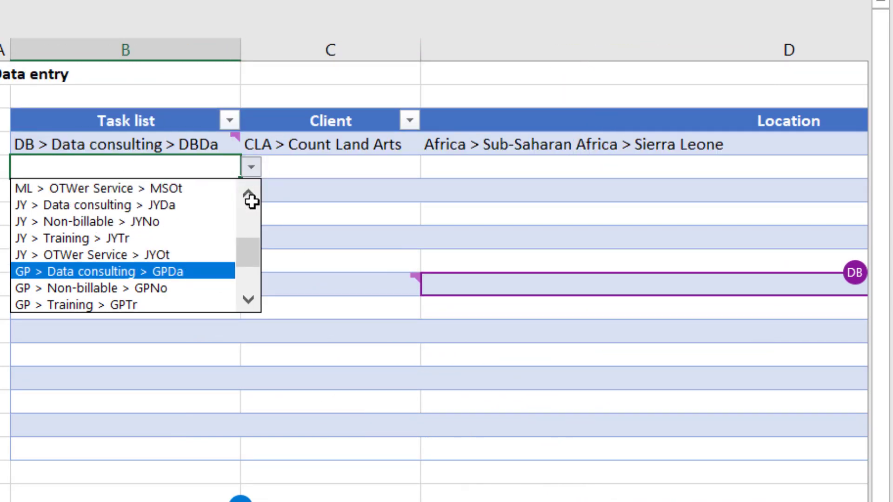
mouse_move(247, 242)
left_mouse_down()
mouse_move(247, 267)
mouse_move(246, 237)
left_mouse_up()
Step: In the web workbook, search the Task list options in B7 for "db" and enter DB > Royalties > DBRo
left_click(182, 254)
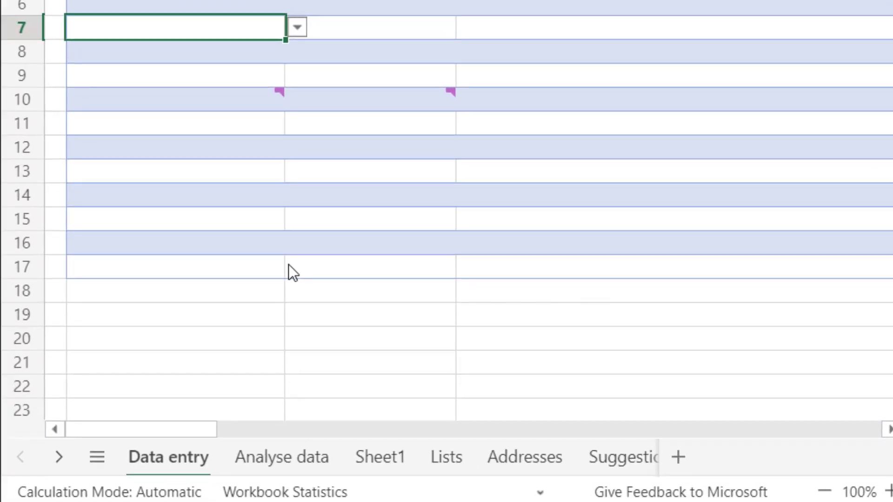
type("db")
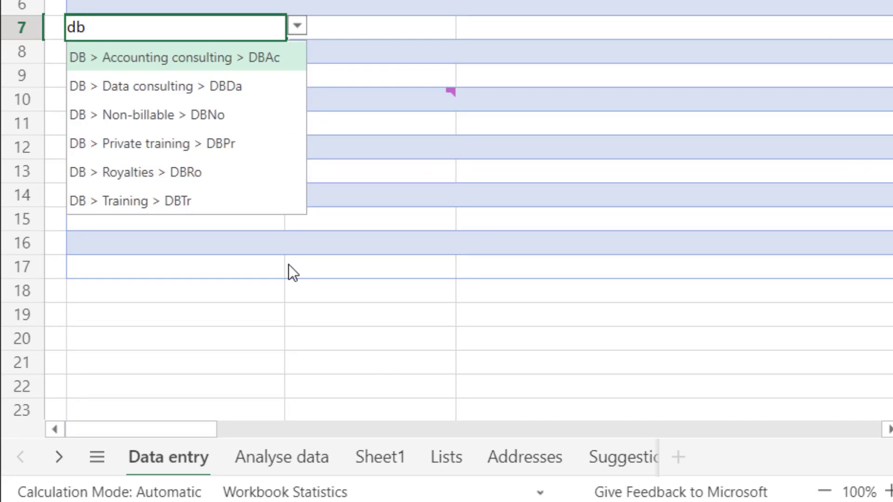
key("Down")
key("Down")
key("Down")
key("Down")
key("Return")
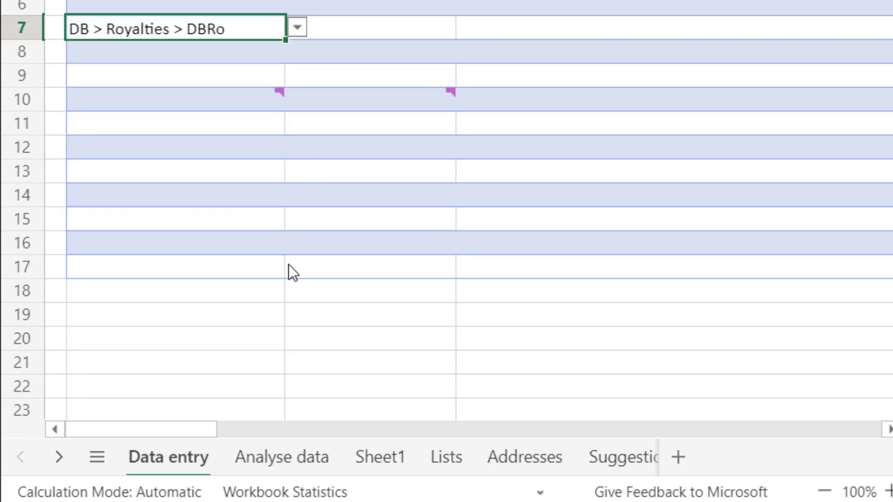
key("Return")
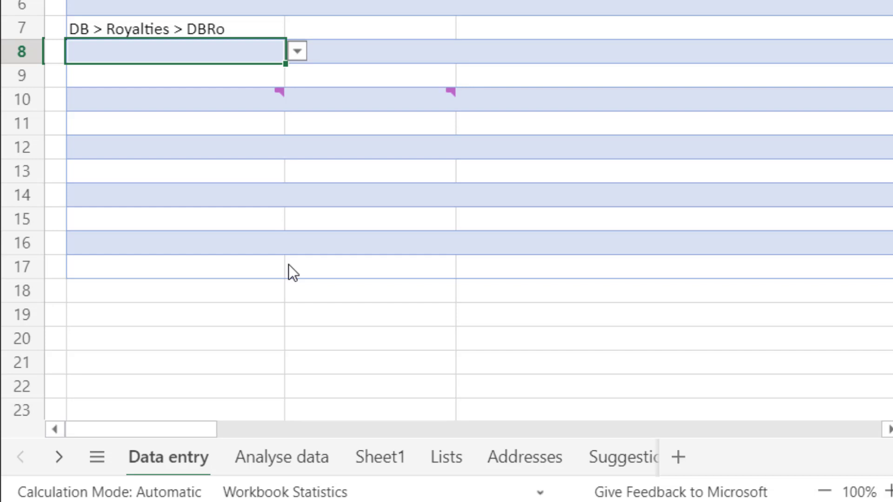
Step: Search the Task list options in B8 for "trai" and choose JY > Training > JYTr
type("trai")
key("Down")
key("Down")
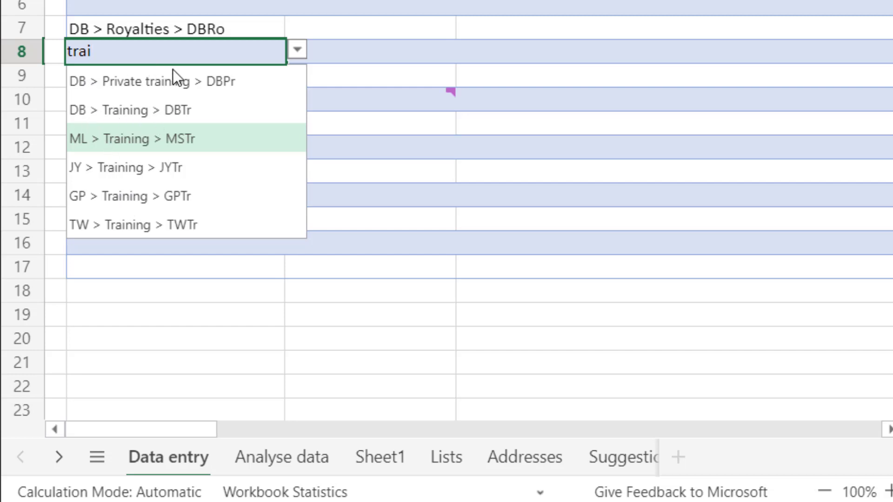
left_click(139, 176)
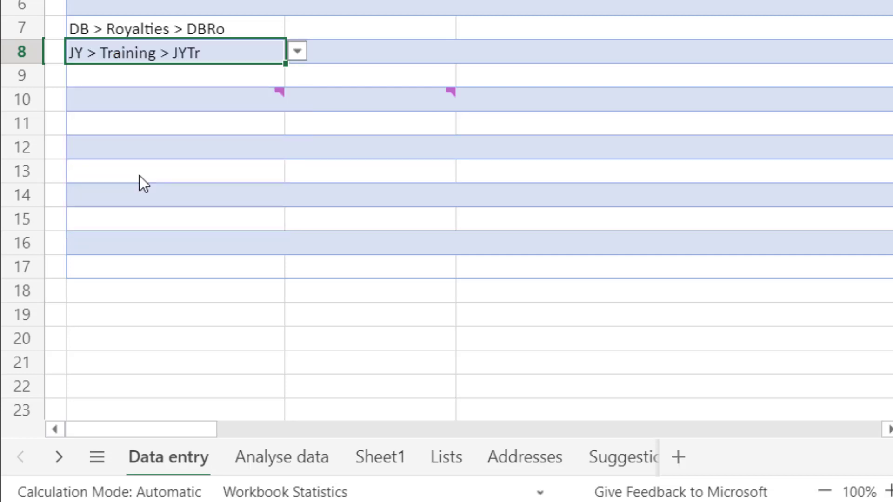
Step: Search the Location options in D8 for "germ" and enter Europe > Western Europe > Germany
key("Tab")
key("Tab")
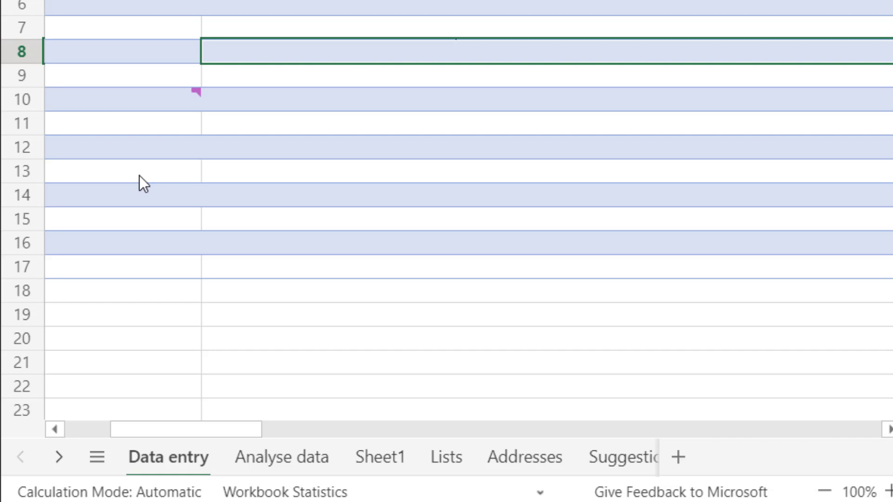
type("germ")
key("Return")
key("Return")
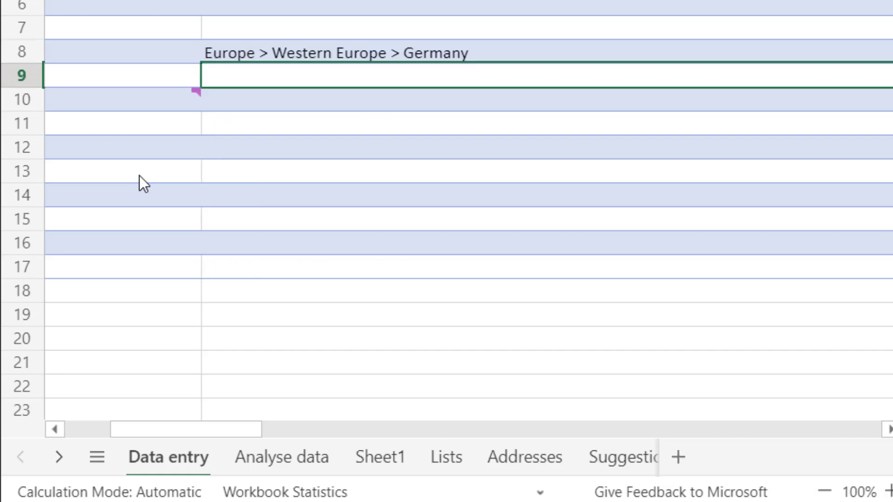
Step: Search the Location options in D11 for "pola" and enter Europe > Eastern Europe > Poland
key("Down")
key("Down")
type("pola")
key("Return")
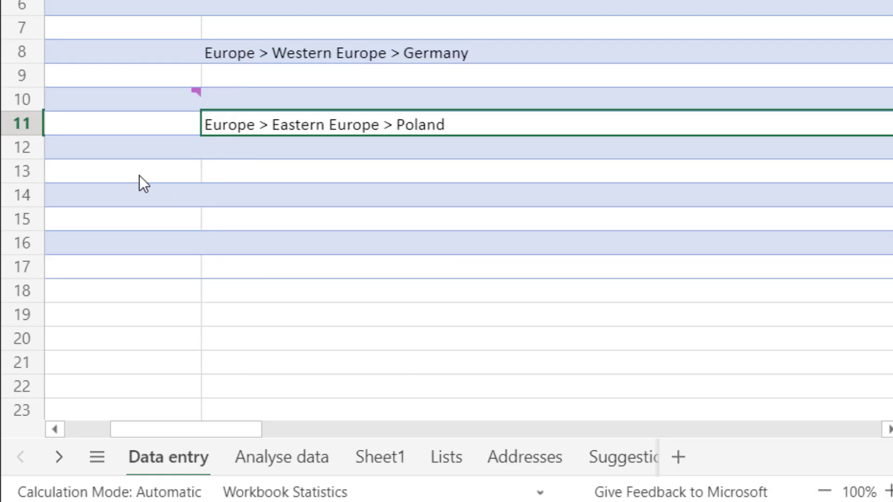
key("Return")
Step: Search the Location options in D12 for "poly" and enter Oceania > Polynesia > Guam
type("poly")
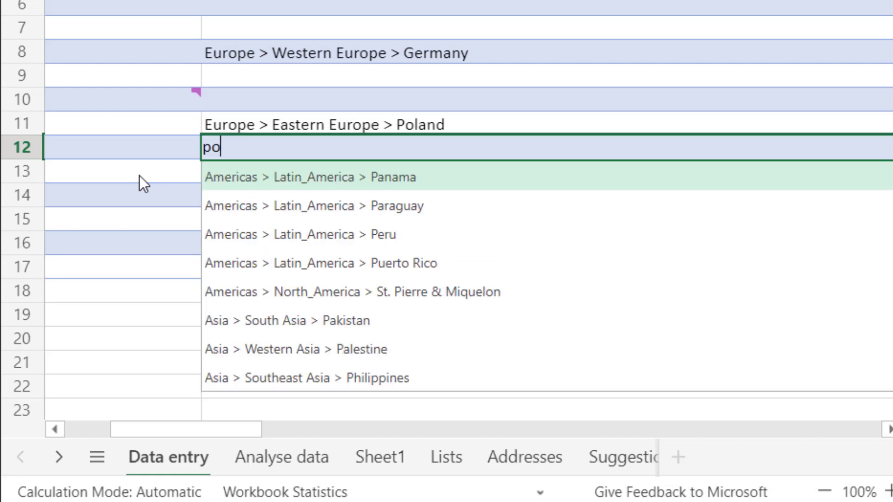
key("Down")
key("Down")
key("Down")
key("Down")
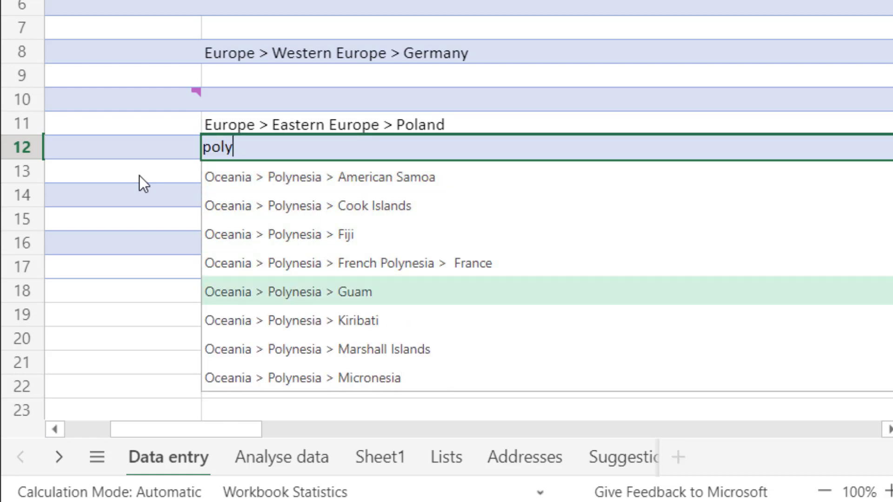
key("Return")
key("Down")
key("Down")
key("Down")
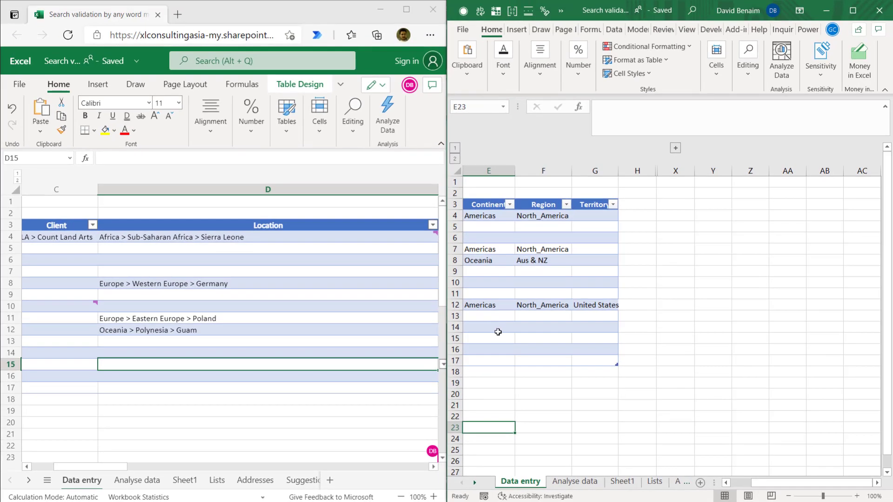
Step: In the desktop workbook, set the Continent in E15 to Americas and view the Region options in F15 without choosing one
left_click(500, 337)
left_click(520, 339)
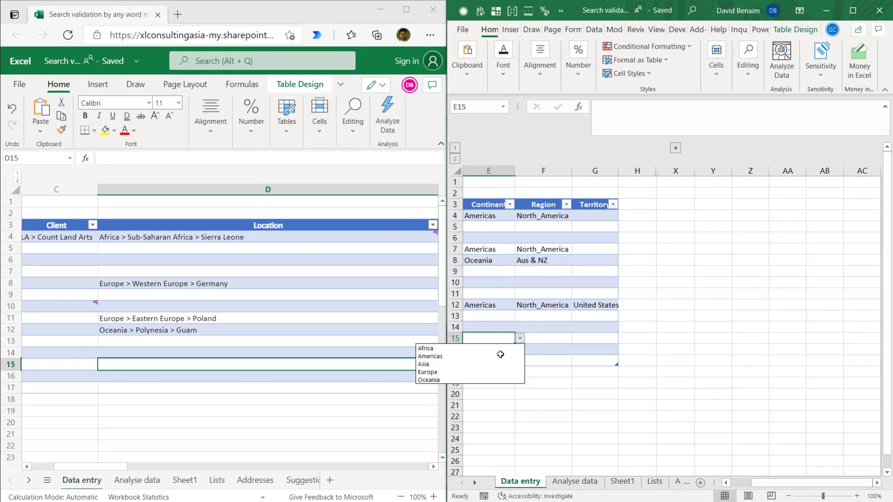
left_click(492, 356)
left_click(534, 342)
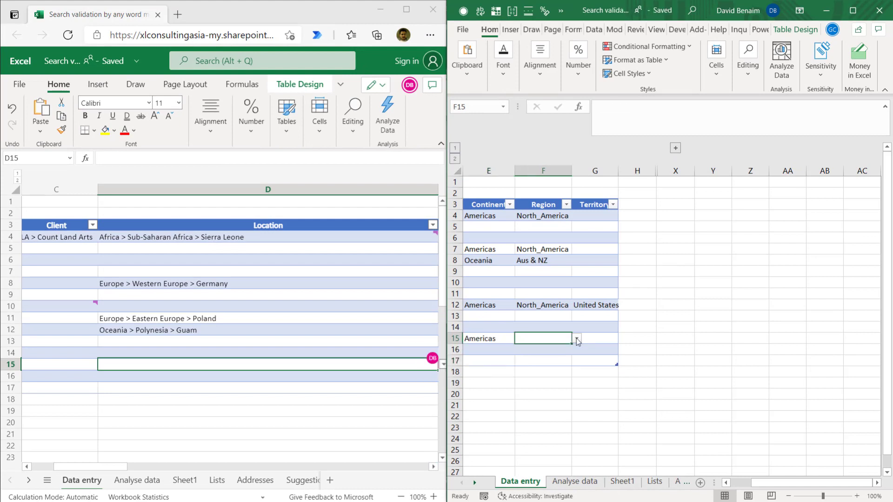
left_click(576, 338)
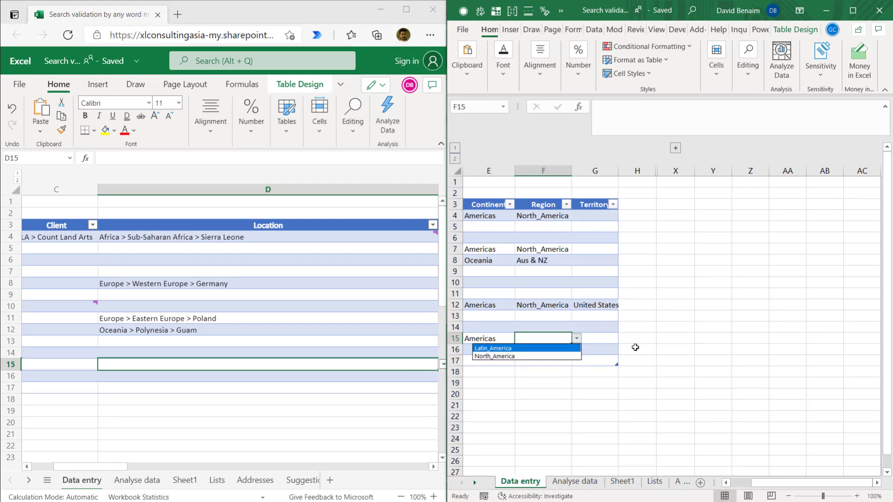
key("Escape")
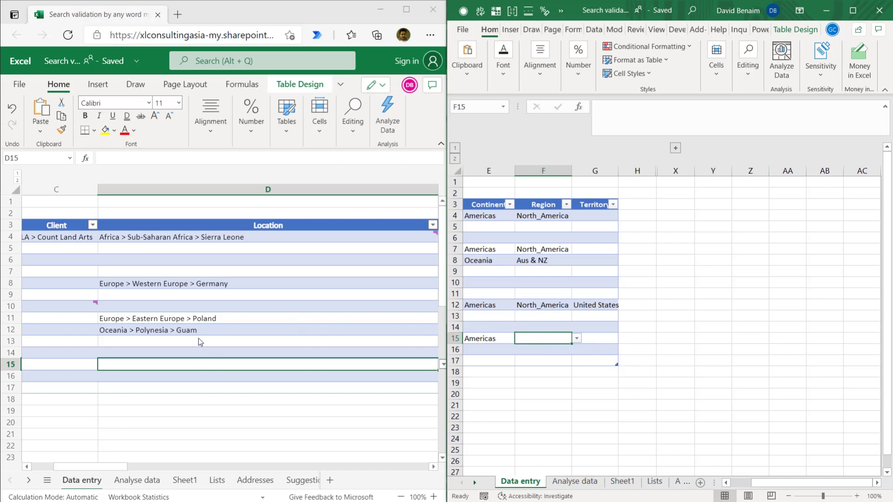
Step: Switch to the eSky.com page, search the departure airports for "heath" and choose Heathrow (LHR)
left_click(211, 340)
left_click(176, 253)
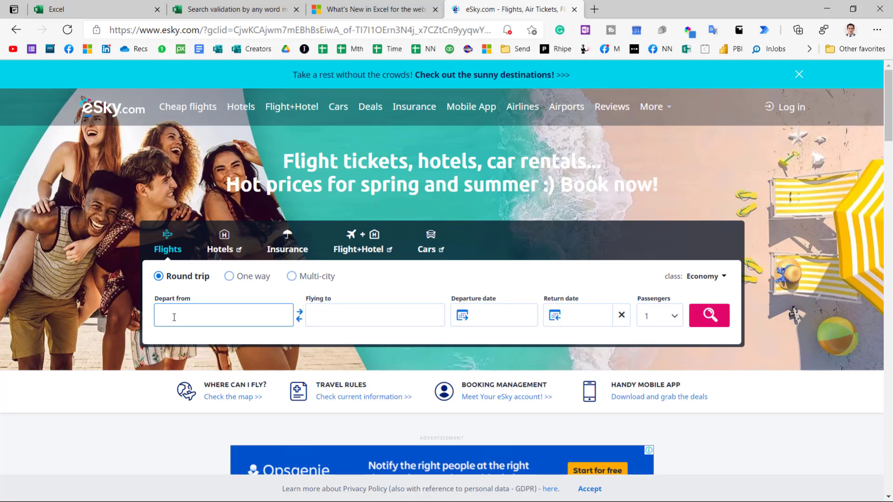
type("hea")
key("Down")
key("Down")
key("Down")
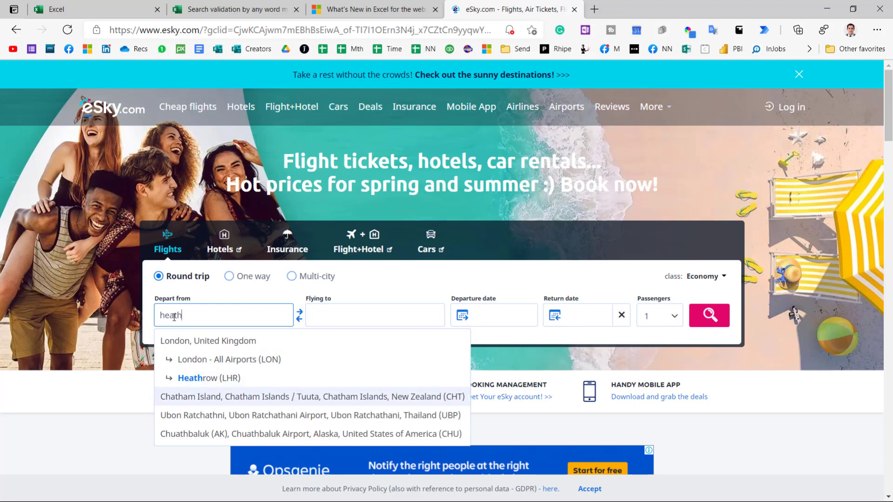
key("Up")
key("Return")
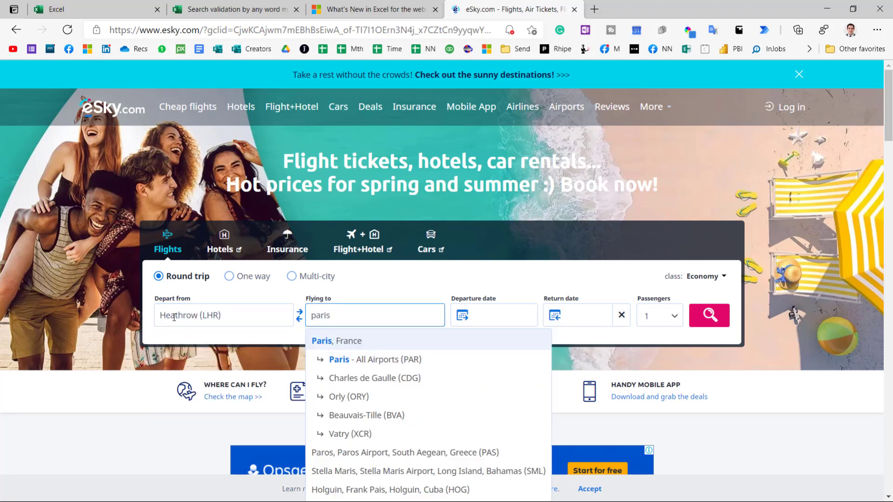
Step: Search the flight destinations for "paris" and choose Paris - All Airports (PAR)
key("Down")
key("Down")
key("Down")
key("Down")
key("Up")
key("Up")
key("Up")
key("Return")
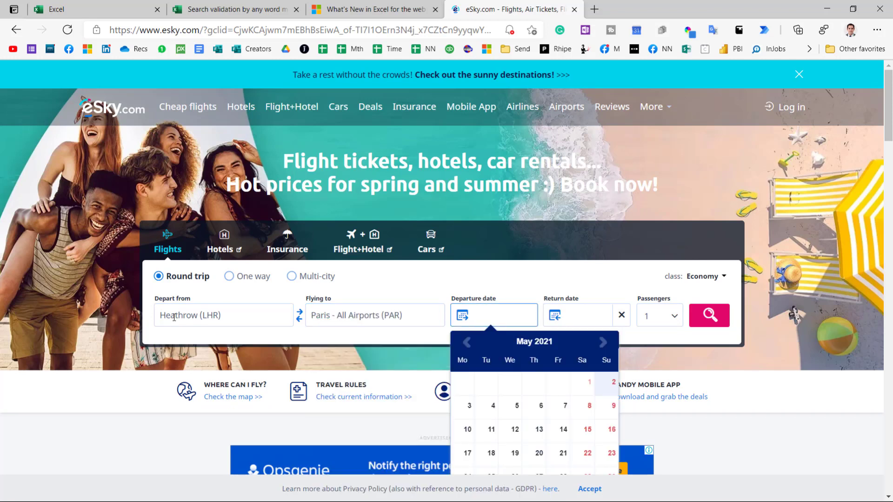
Step: Return to the Search validation by any word mock up workbook in the browser
key("ctrl+shift+Tab")
key("ctrl+shift+Tab")
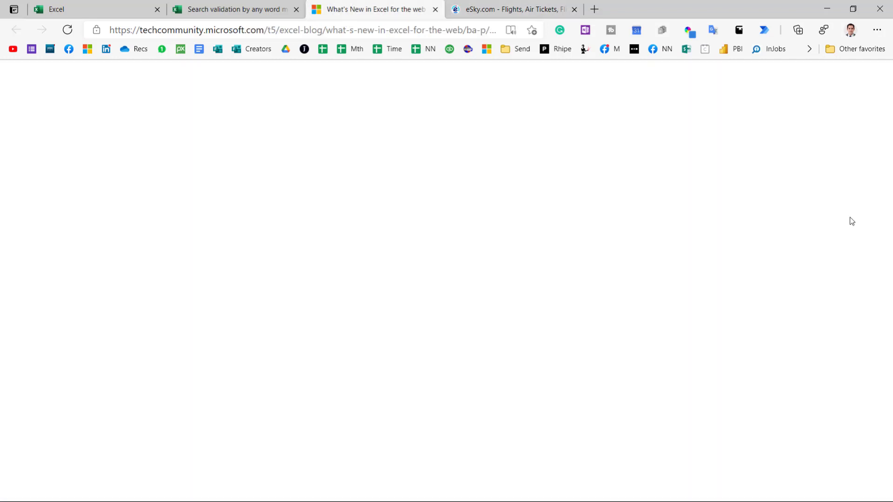
key("Right")
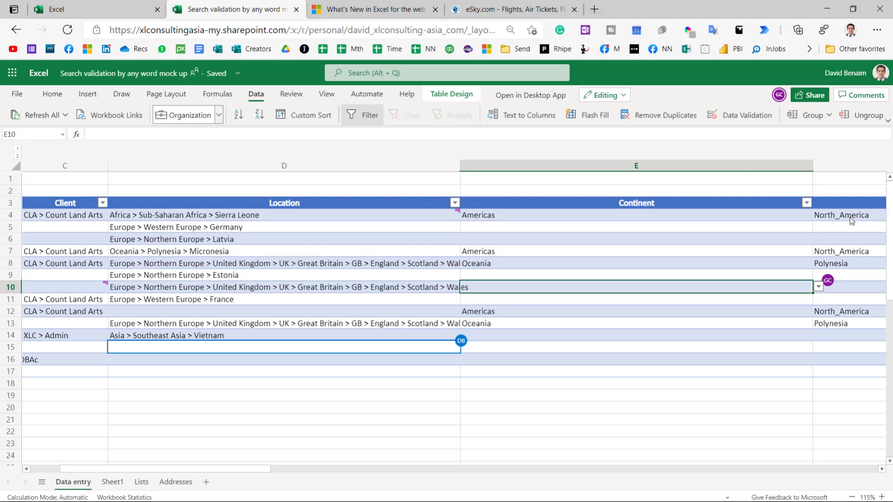
key("Left")
key("Left")
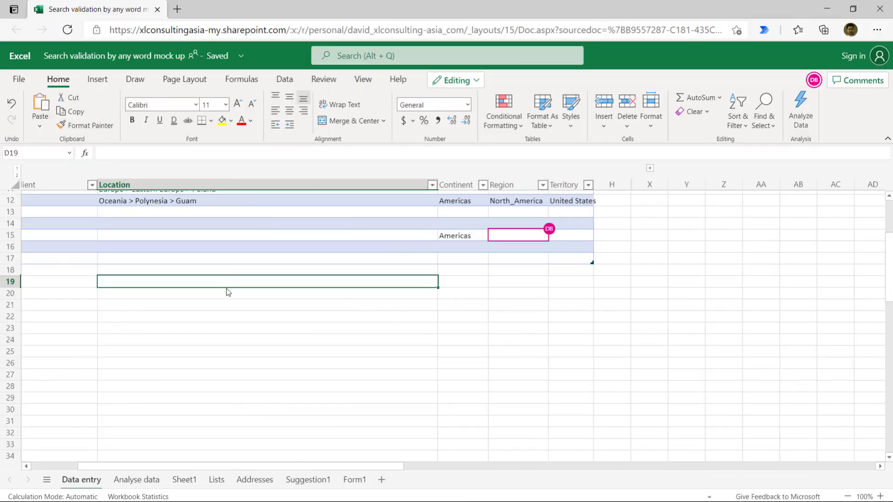
Step: Start a data validation rule for cells D19:D33 that allows a List
left_click_drag(227, 284, 211, 439)
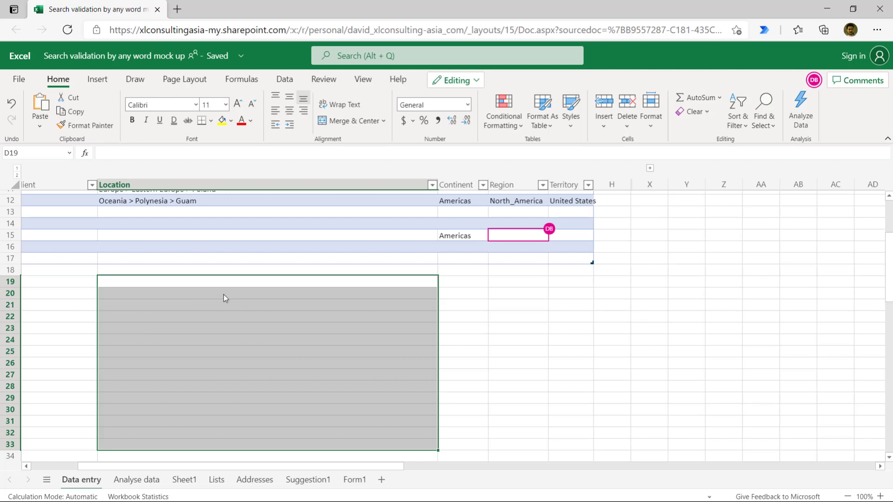
left_click(285, 79)
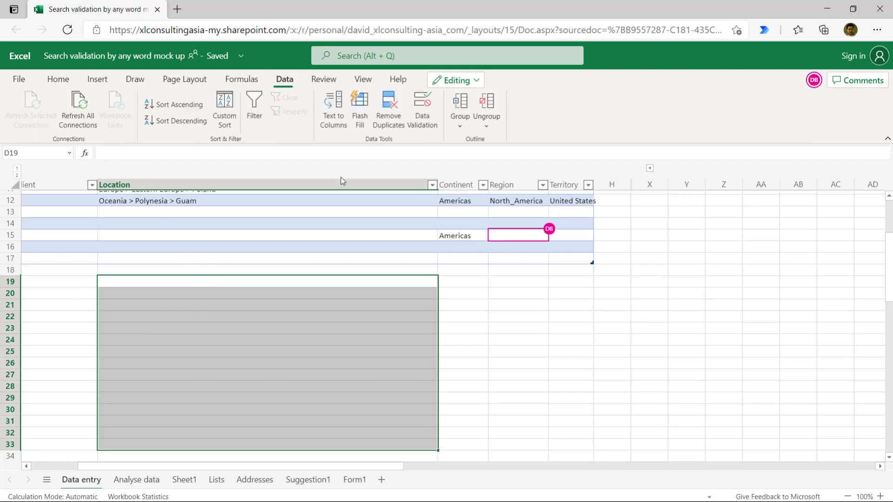
left_click(421, 115)
left_click(480, 227)
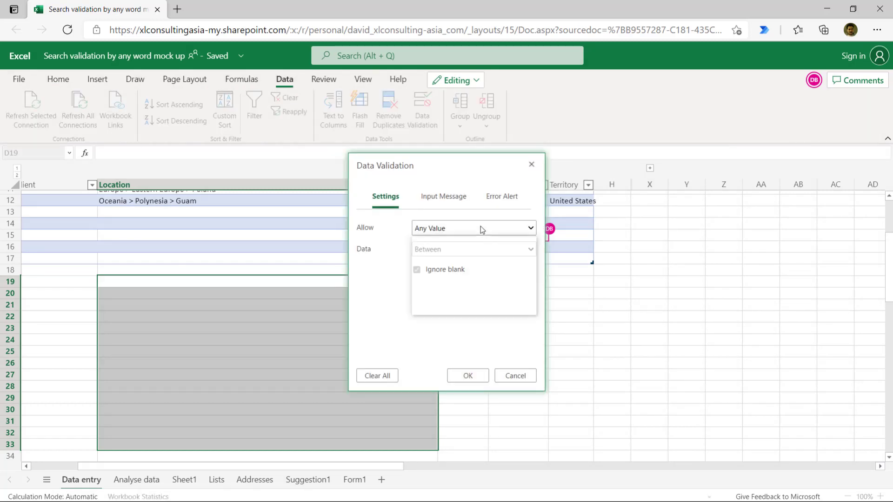
left_click(452, 271)
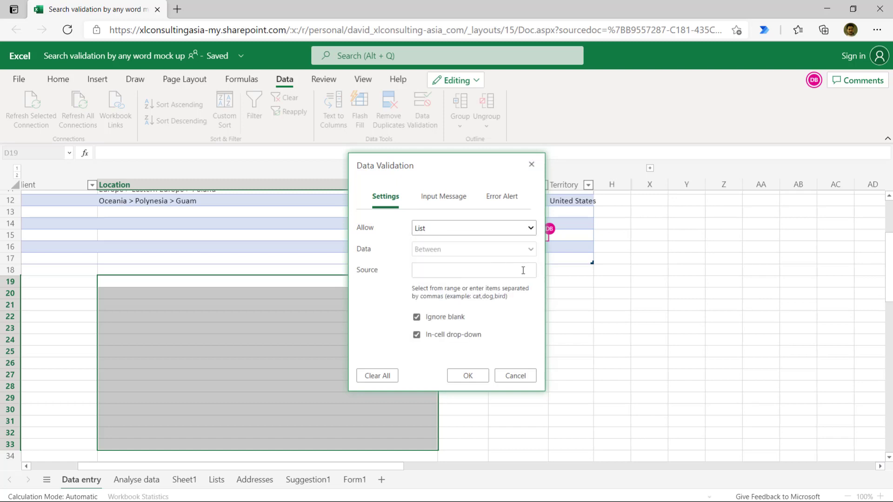
Step: Set the list source to the Combined column on the Addresses sheet, ='Addresses'!$E$4:$E$64, and apply the validation
left_click(486, 269)
left_click(251, 479)
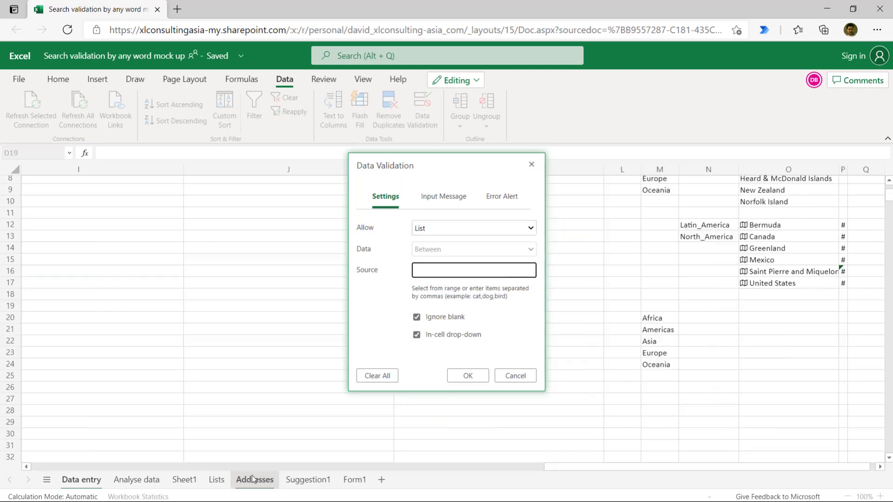
mouse_move(250, 300)
left_mouse_down()
mouse_move(5, 286)
mouse_move(247, 283)
left_mouse_up()
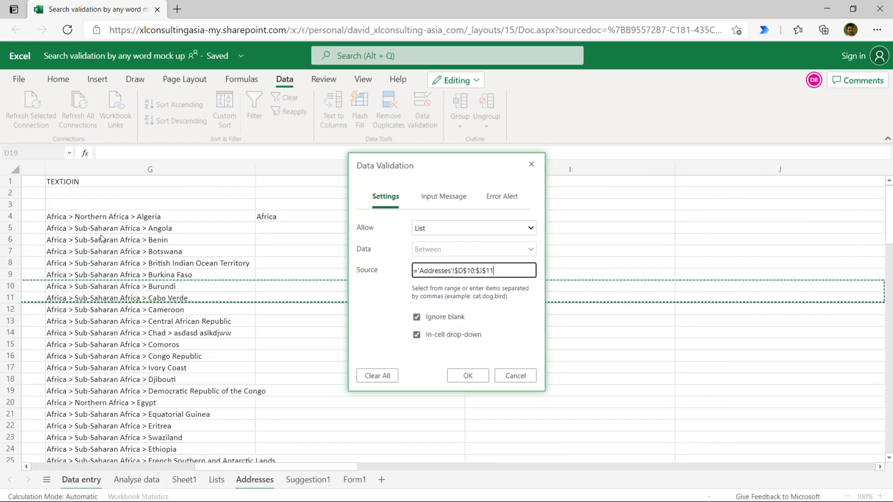
left_click_drag(90, 251, 3, 258)
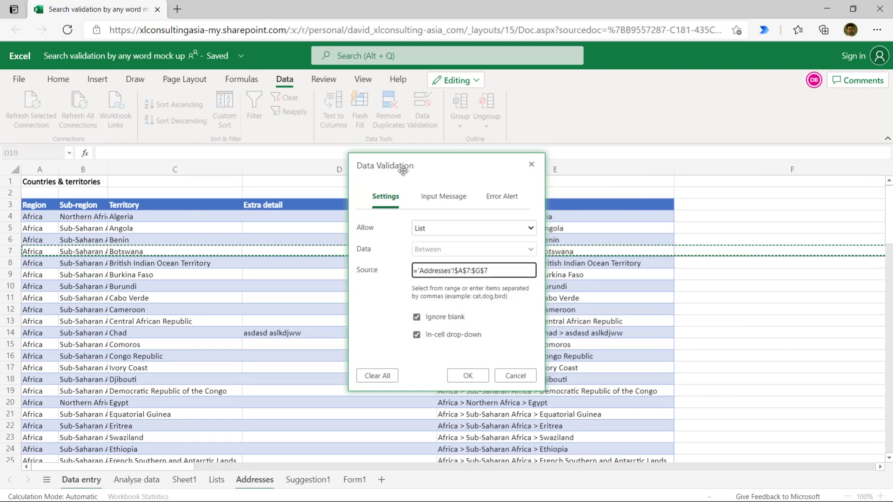
left_click_drag(400, 167, 648, 193)
left_click_drag(545, 215, 553, 462)
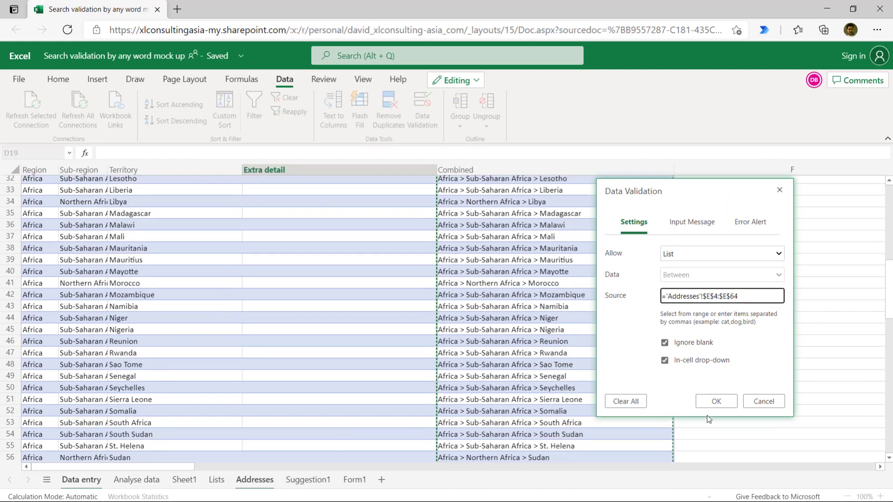
left_click(716, 401)
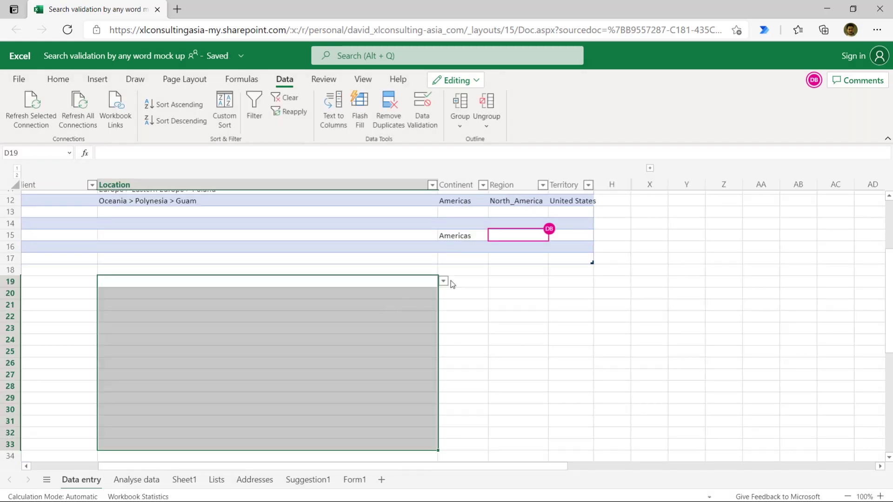
Step: Fill cell D22 with Africa > Northern Africa > Morocco by searching its drop-down list for "moro"
left_click(443, 282)
left_click(236, 431)
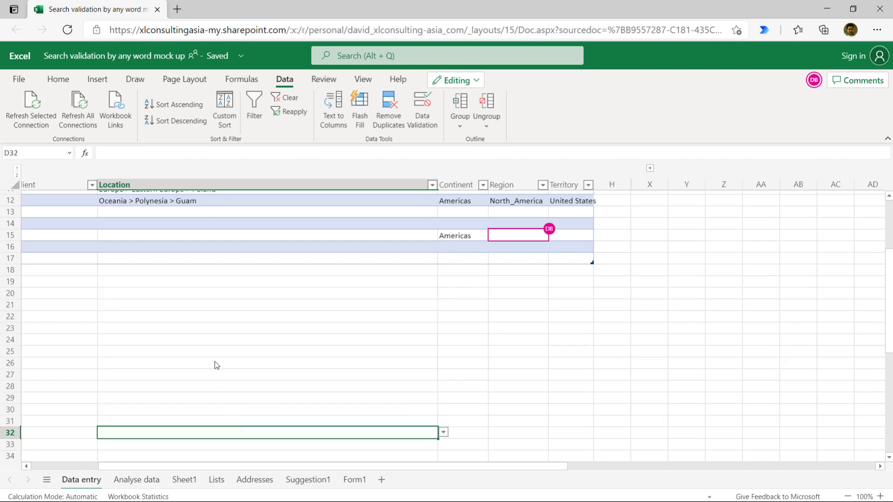
left_click(225, 321)
type("moro")
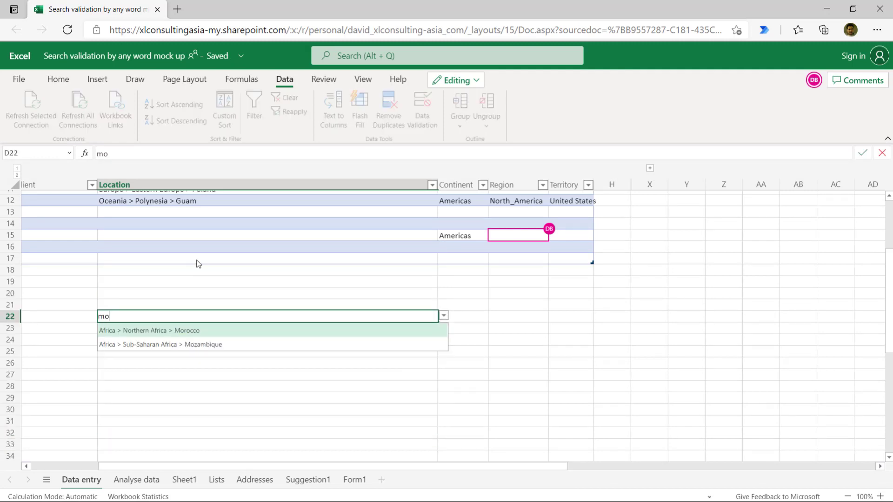
key("Return")
key("Return")
key("Return")
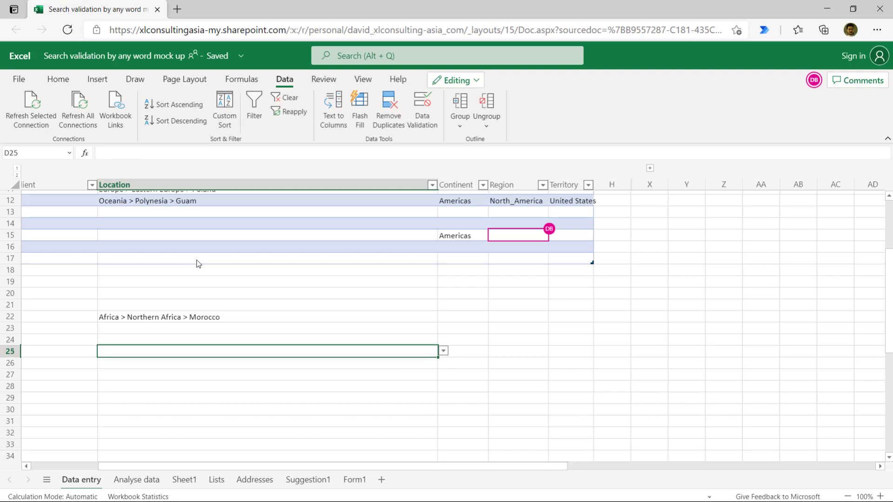
Step: Fill cell D25 with Africa > Northern Africa > Tunisia by searching its drop-down list for "tuni"
type("tuni")
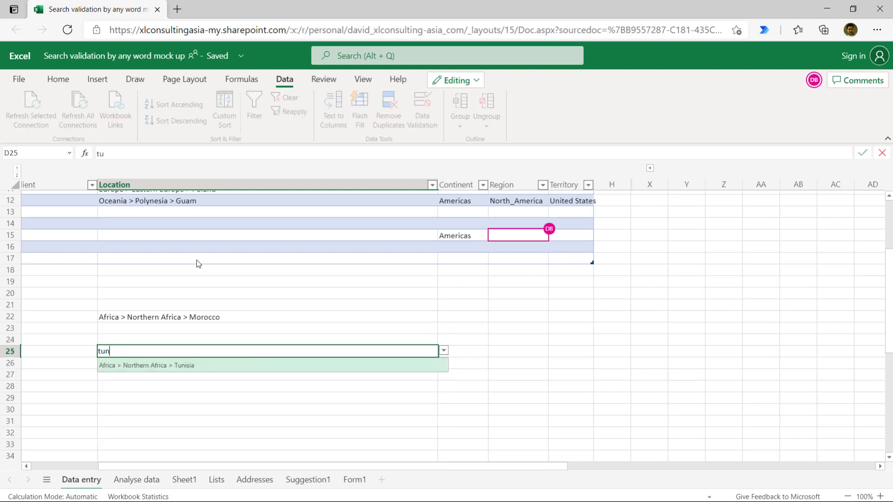
key("Return")
key("Return")
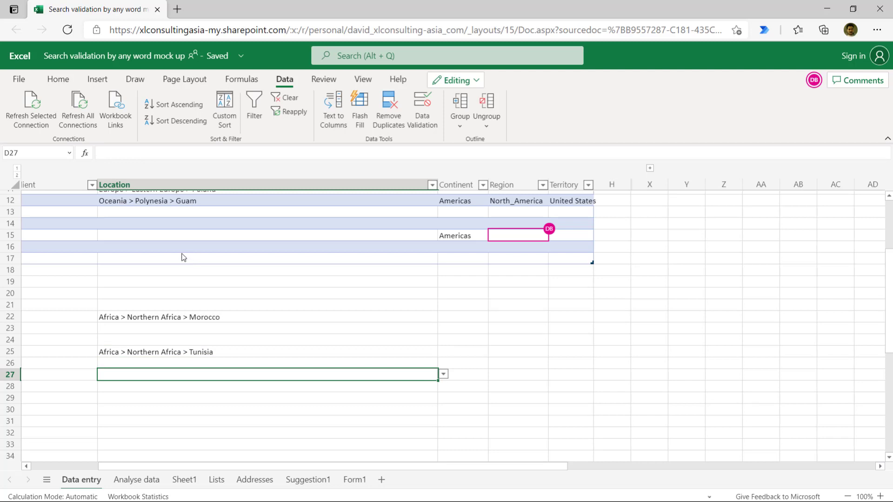
Step: Search the drop-down list of cell D27 for "af" and browse the matching locations
type("af")
scroll(274, 418, "down", 15)
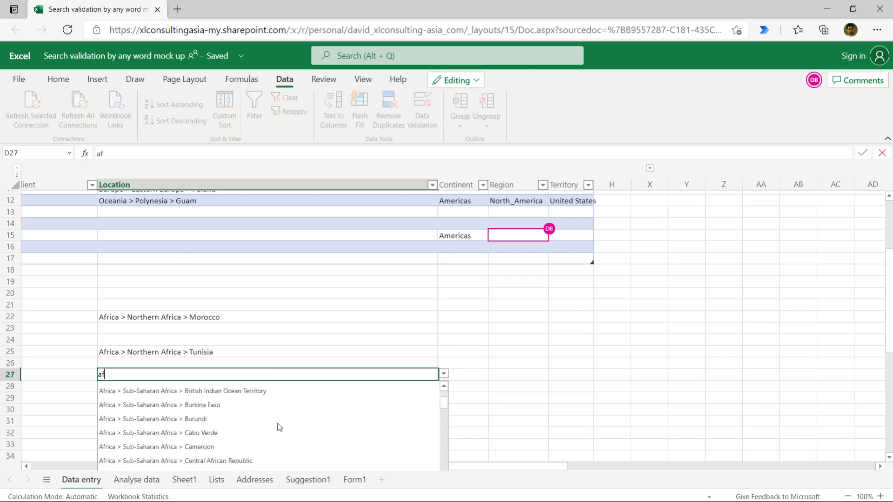
scroll(263, 406, "up", 15)
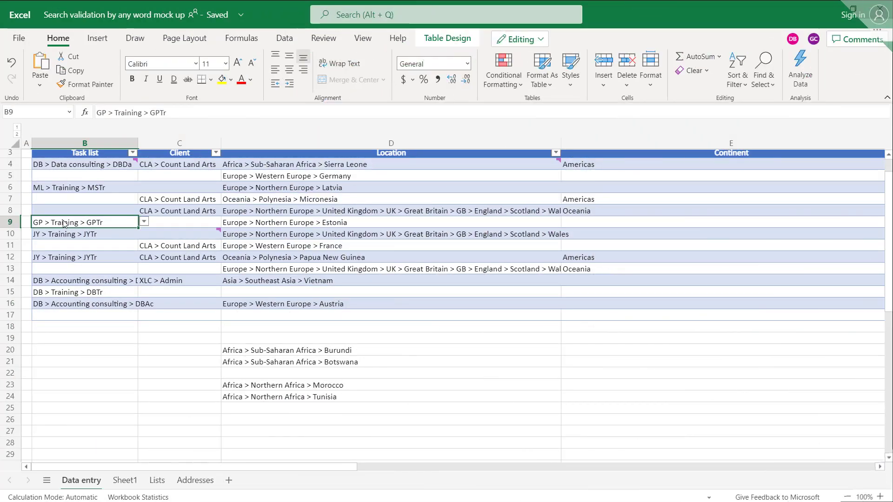
Step: Show the change history of Task list cell B9 and examine who made each edit and which values were replaced
right_click(64, 223)
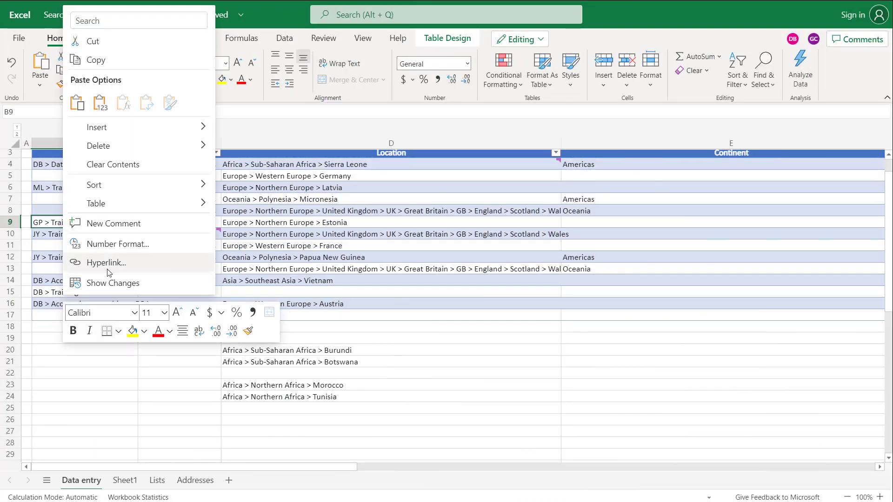
left_click(103, 283)
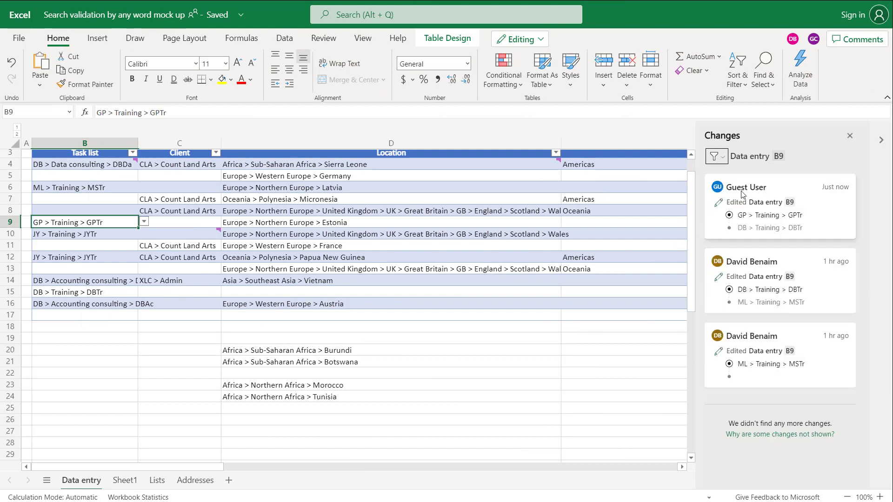
left_click(759, 370)
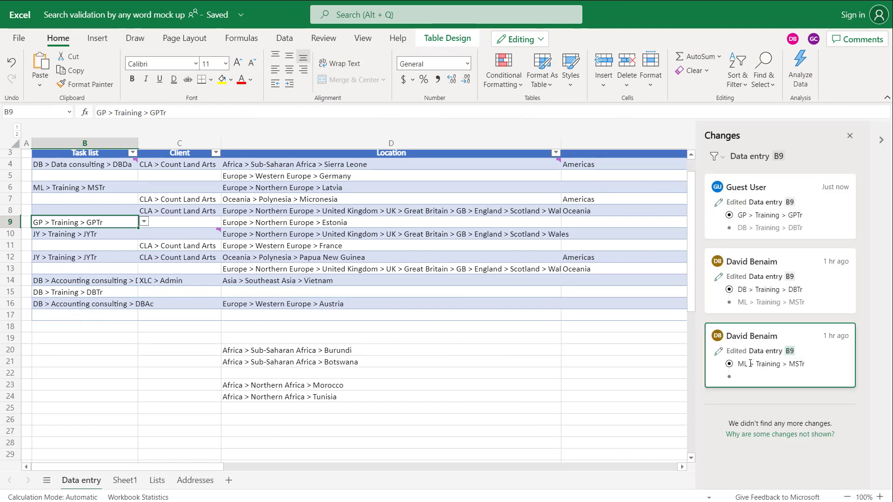
left_click(776, 288)
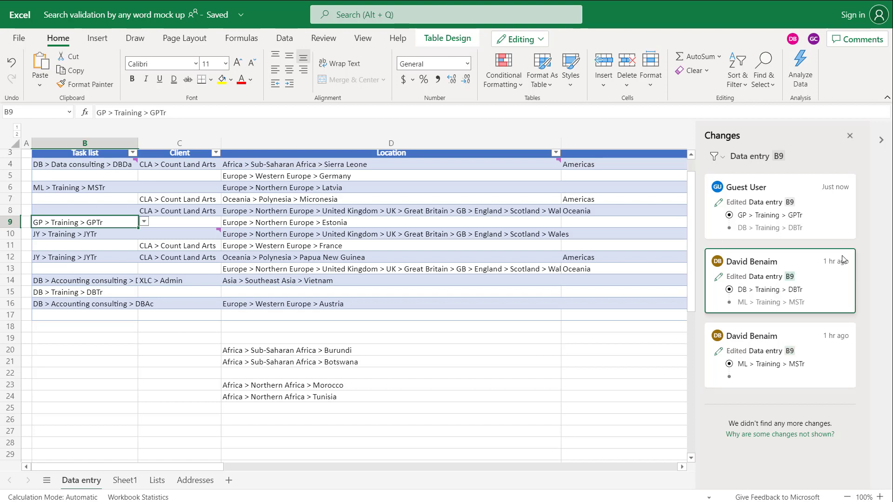
left_click(762, 224)
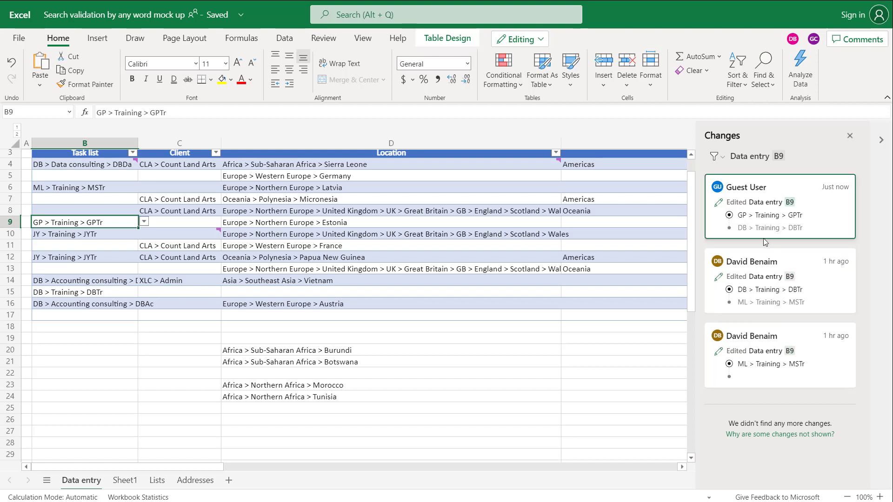
left_click(719, 281)
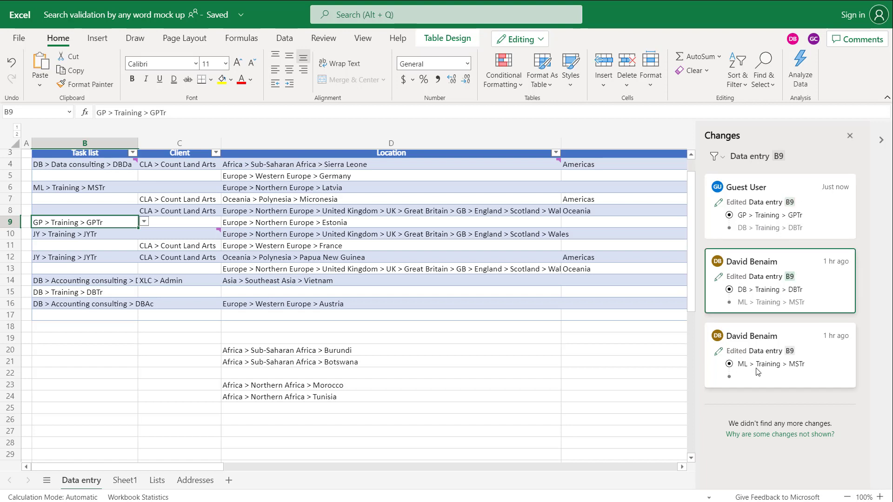
left_click(777, 375)
left_click(484, 235)
left_click(795, 358)
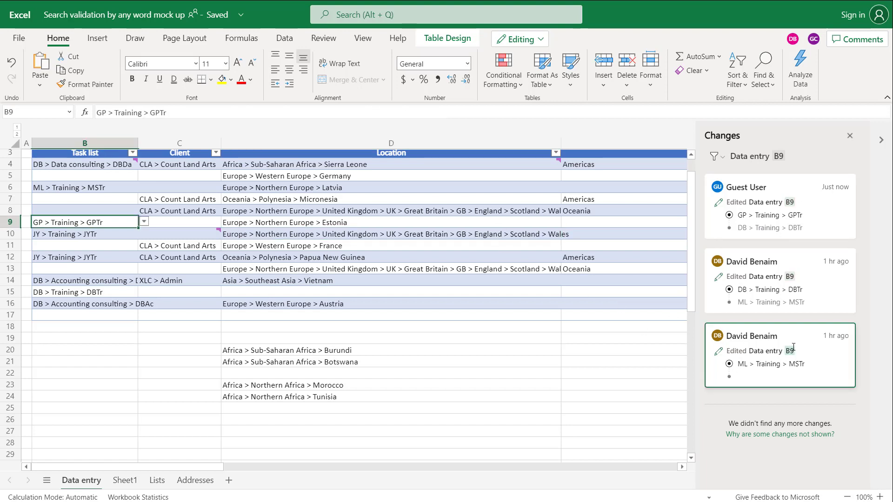
left_click(743, 280)
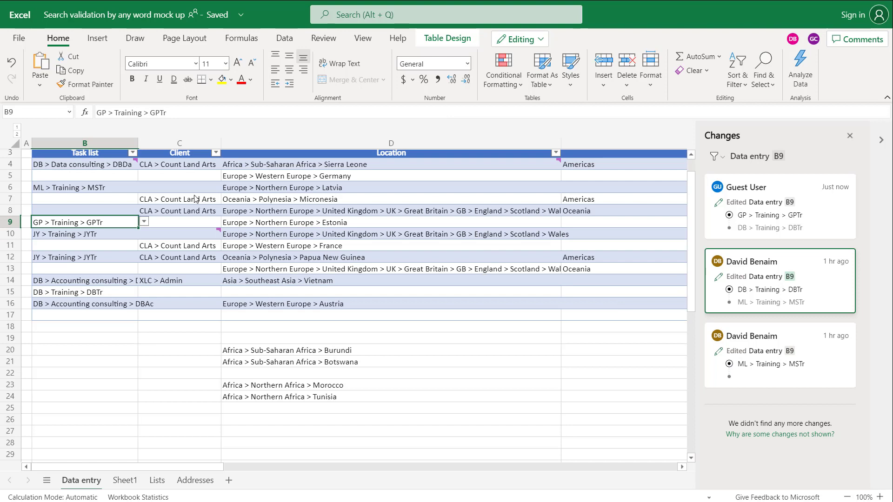
Step: Show the change history for the entire Client column C
left_click(191, 143)
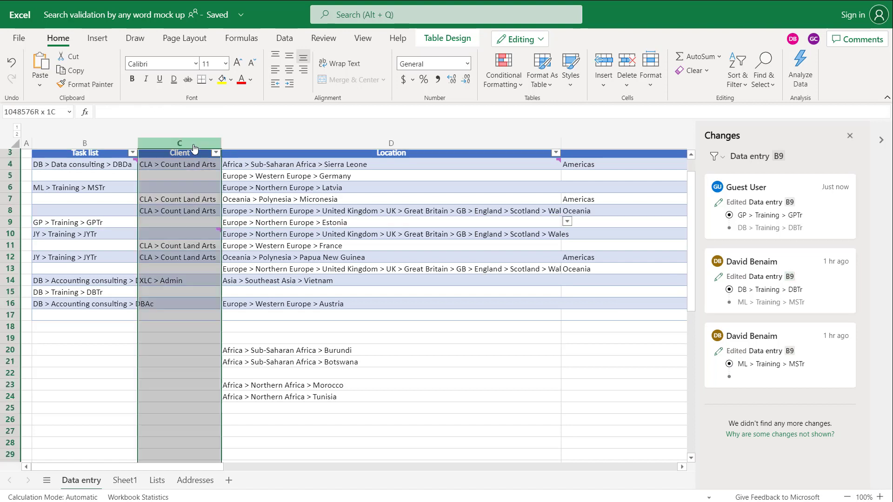
right_click(193, 144)
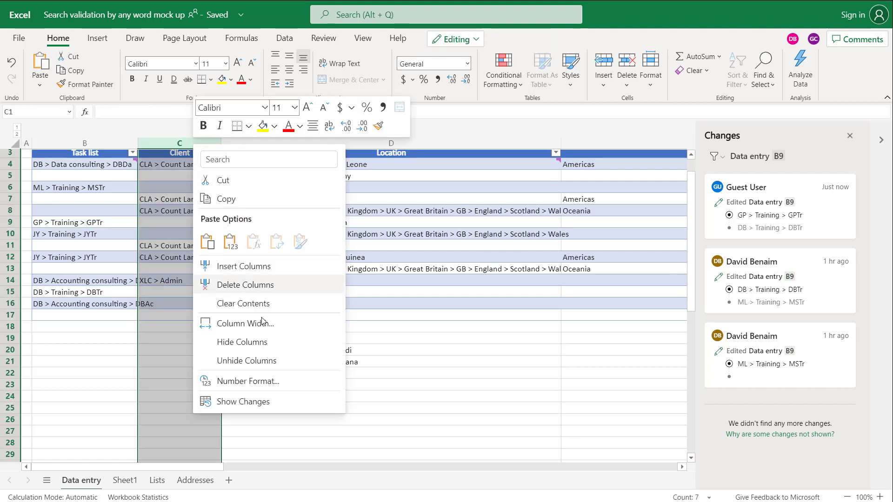
left_click(270, 402)
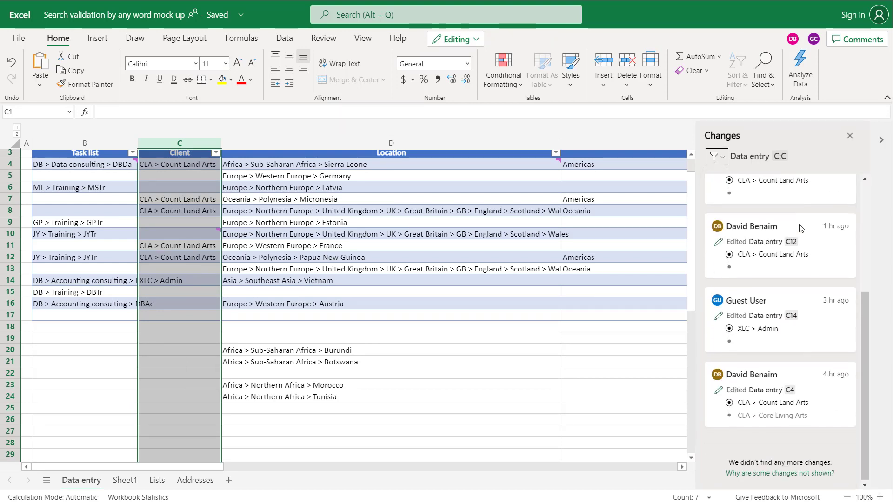
Step: Filter the change history to the Data entry sheet, and clear the filter after reviewing that sheet's edits
left_click(716, 157)
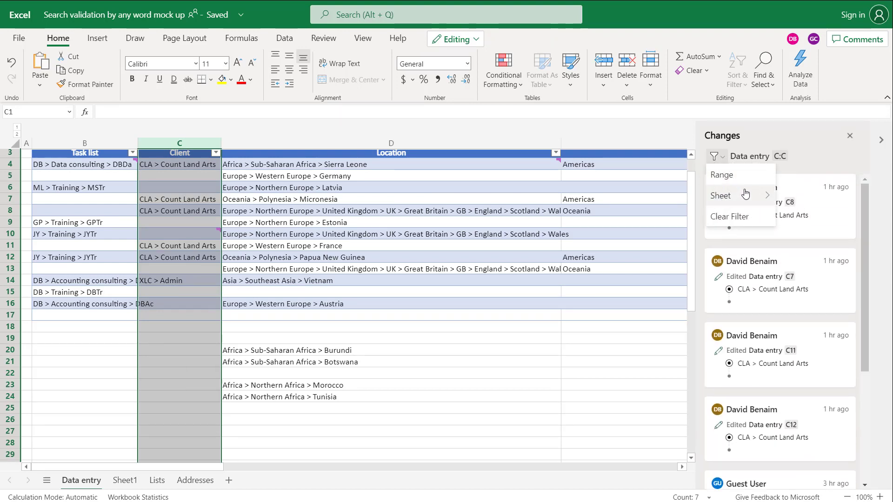
mouse_move(749, 199)
left_click(810, 202)
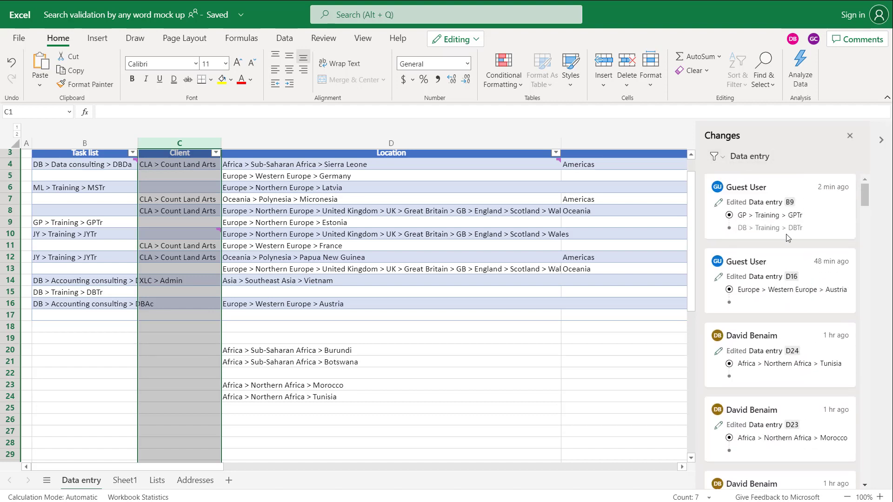
left_click(716, 157)
left_click(745, 218)
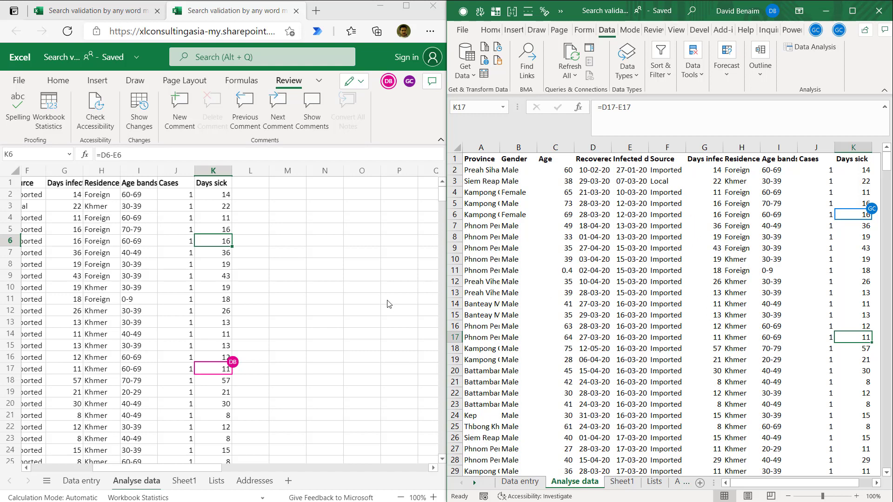
Step: Overwrite the K17 formula on the Analyse data sheet with 11 in desktop Excel and load the new edit into the browser's workbook change history
left_click(142, 113)
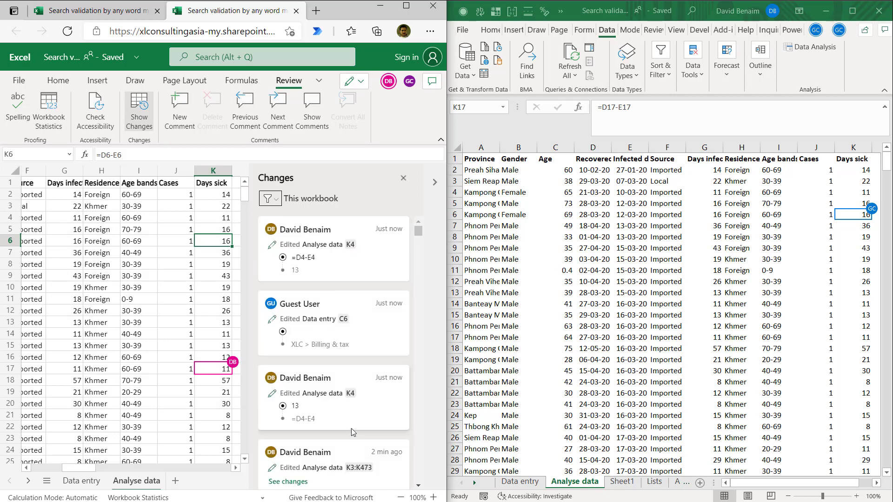
left_click(855, 271)
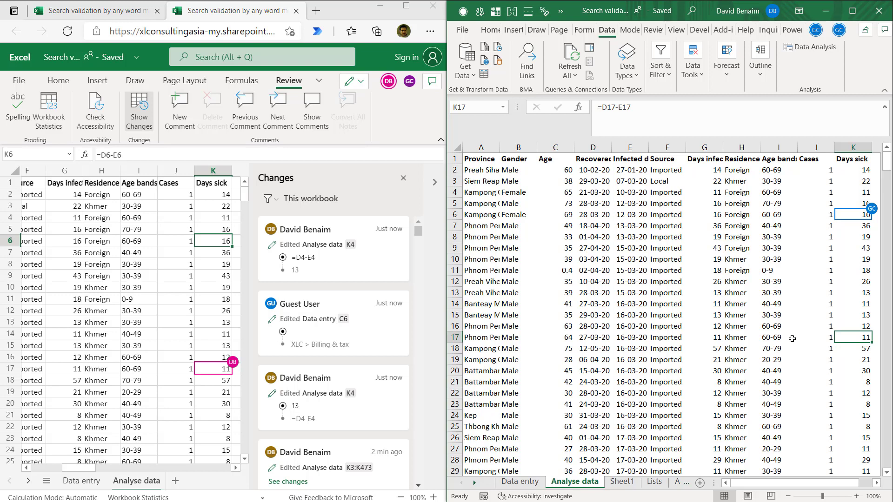
type("11")
key("Return")
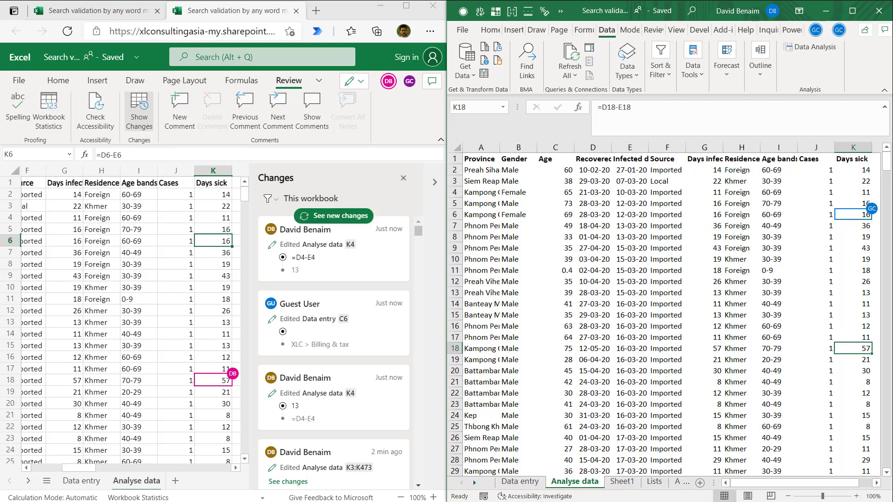
left_click(862, 338)
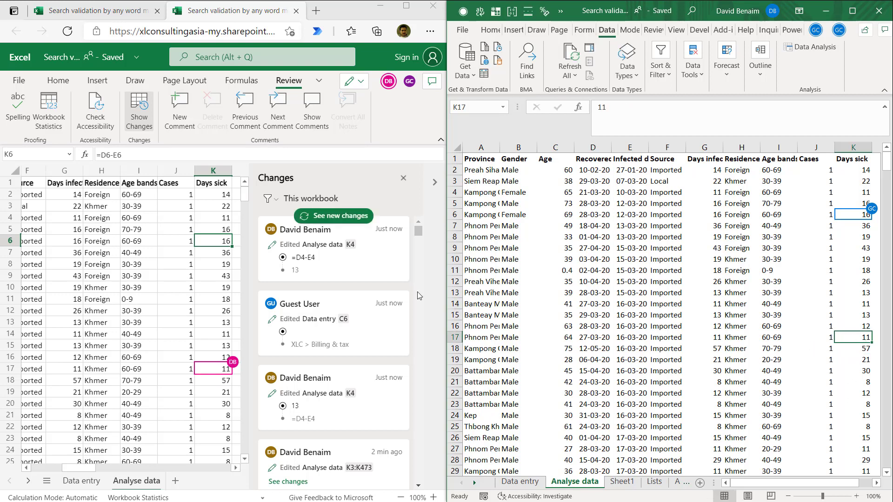
left_click(322, 218)
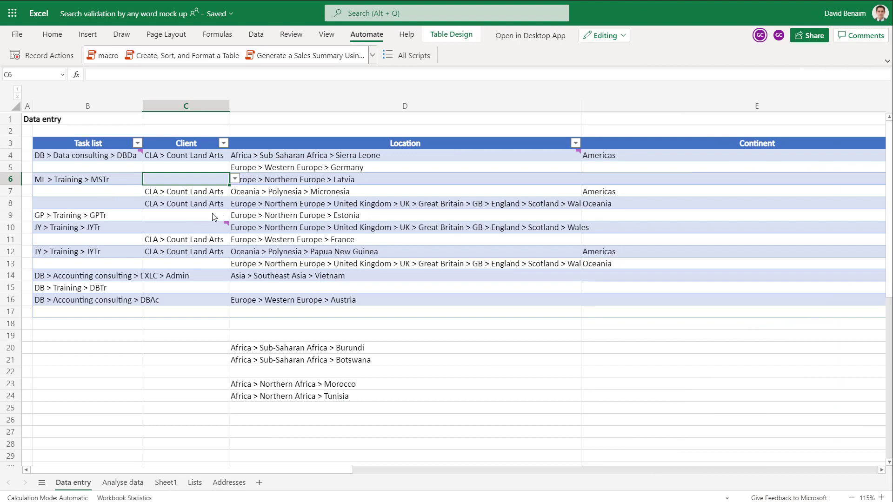
Step: Open the comment thread on Task list cell B4 and reopen its completed task
mouse_move(136, 158)
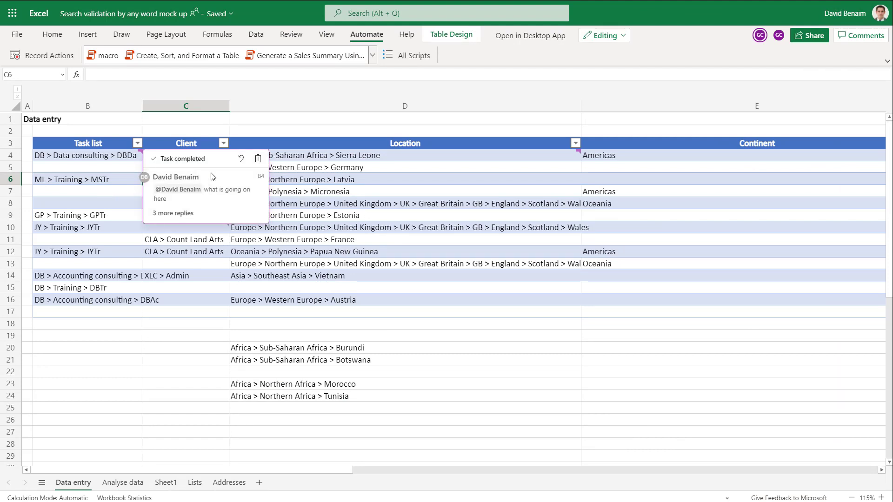
left_click(138, 157)
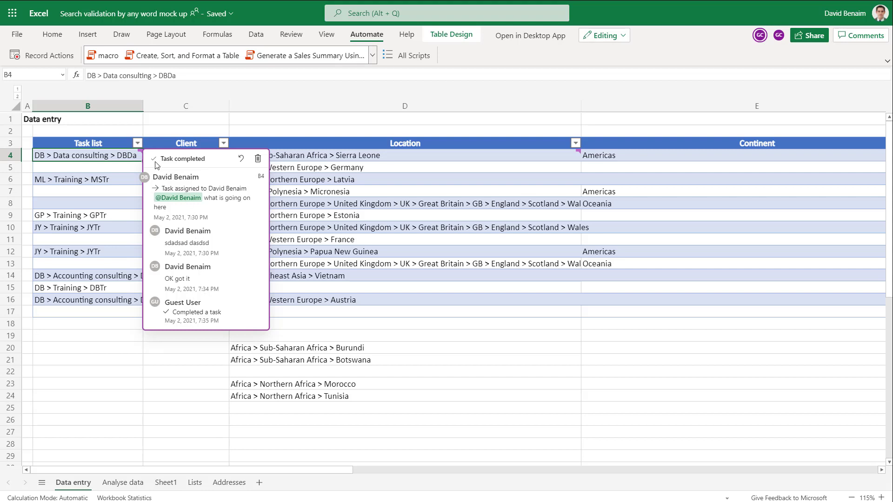
left_click(241, 160)
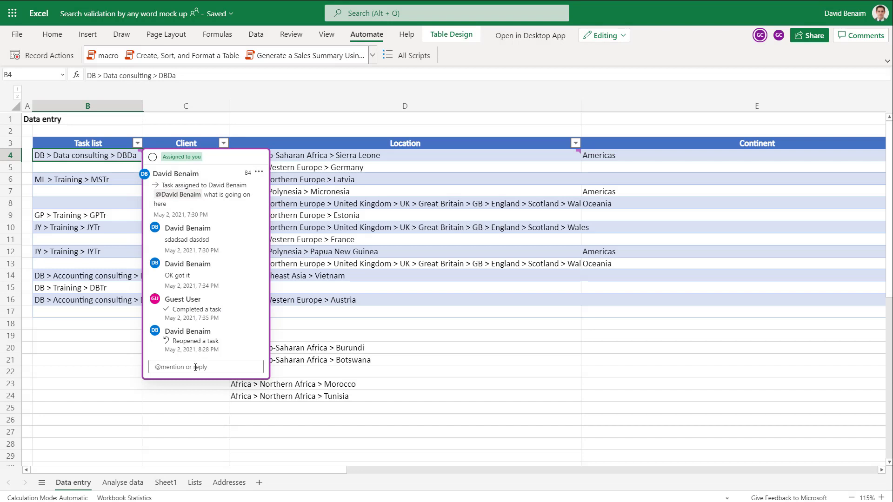
left_click(95, 227)
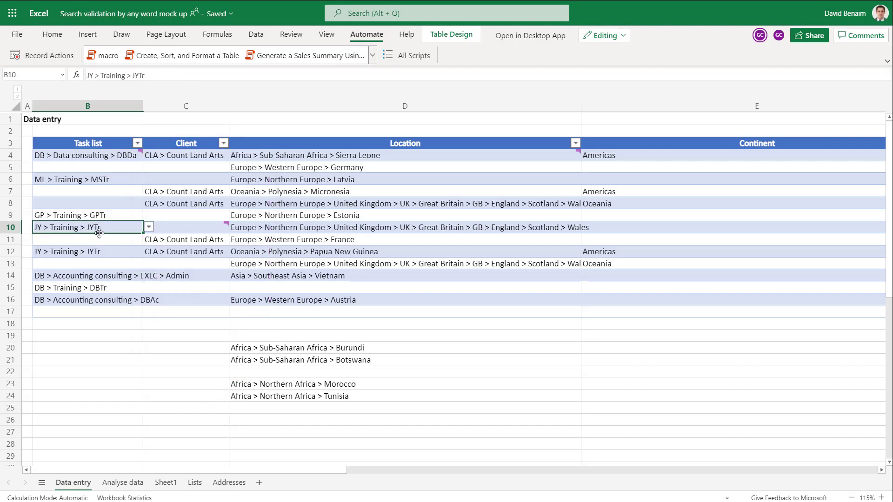
Step: Add a comment to Task list cell B10 mentioning the account owner with "wat is going on?", assign it as a task, and post it
right_click(130, 231)
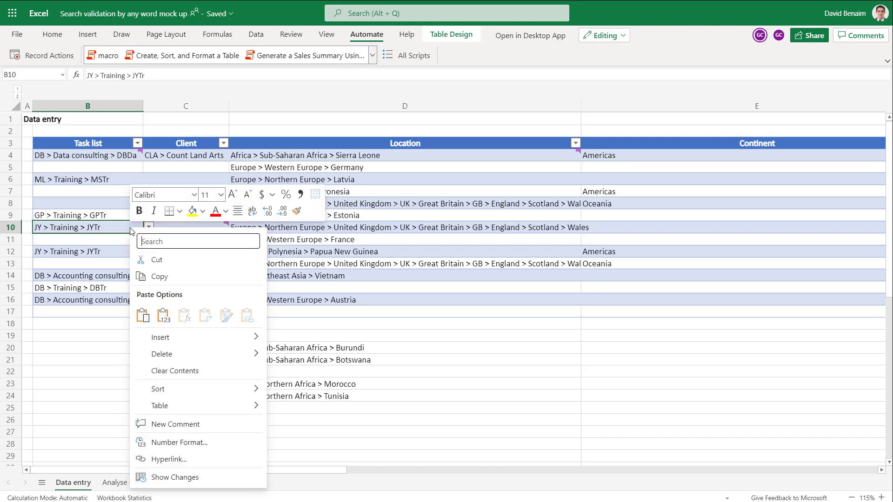
left_click(190, 425)
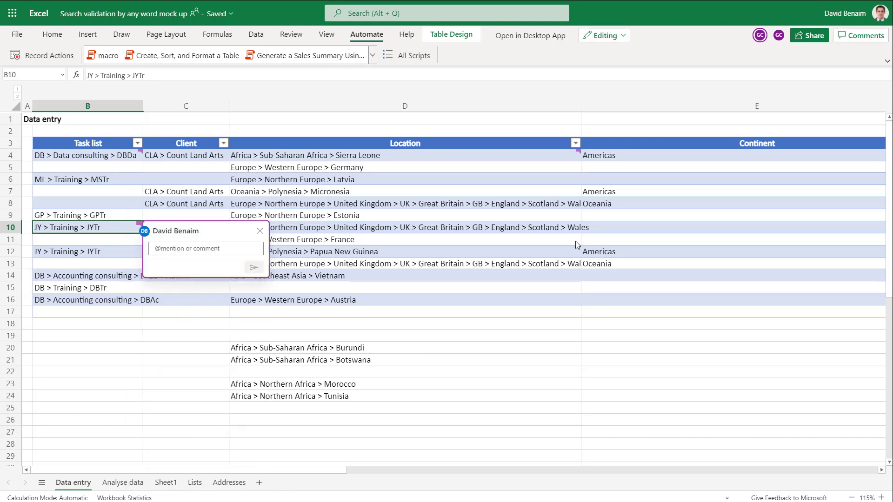
type("@Da")
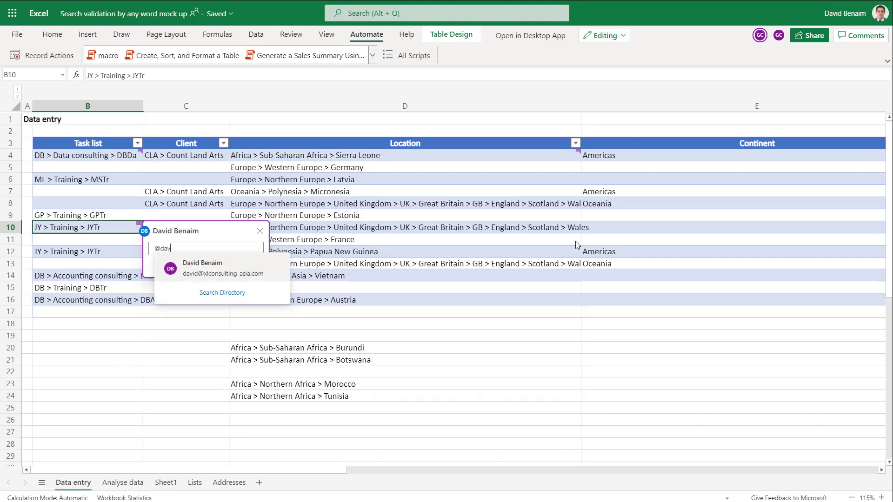
key("Return")
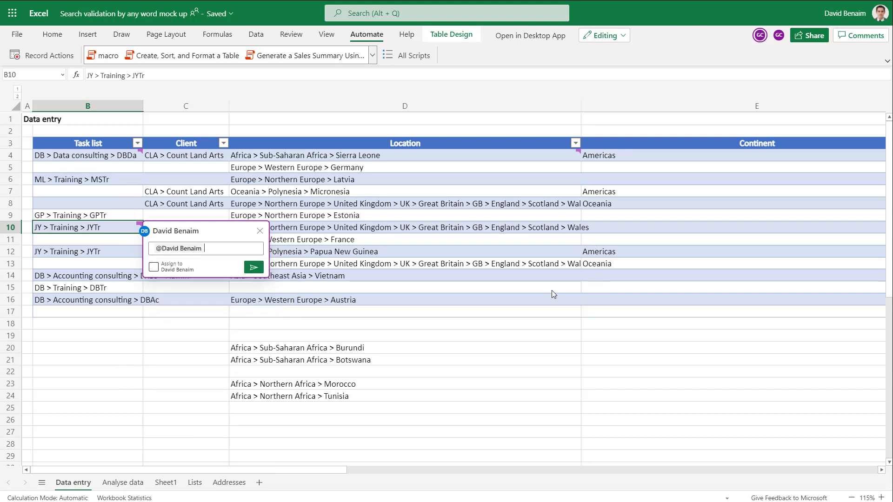
left_click(154, 267)
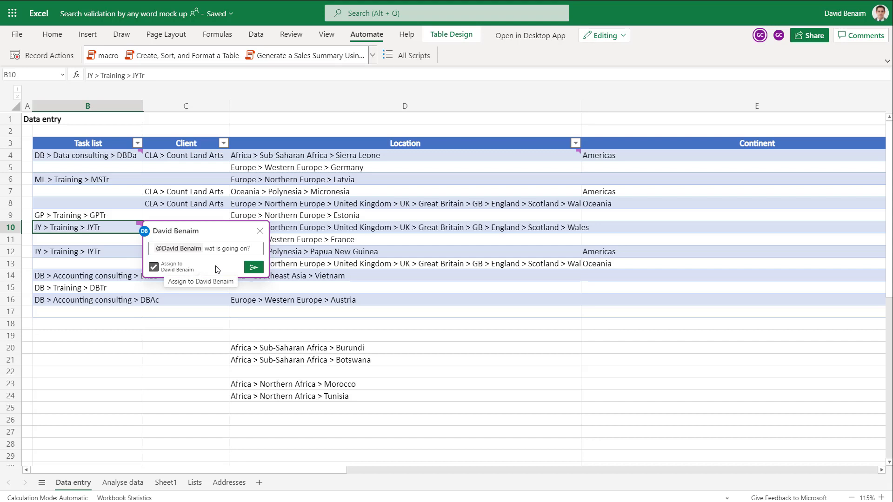
left_click(254, 268)
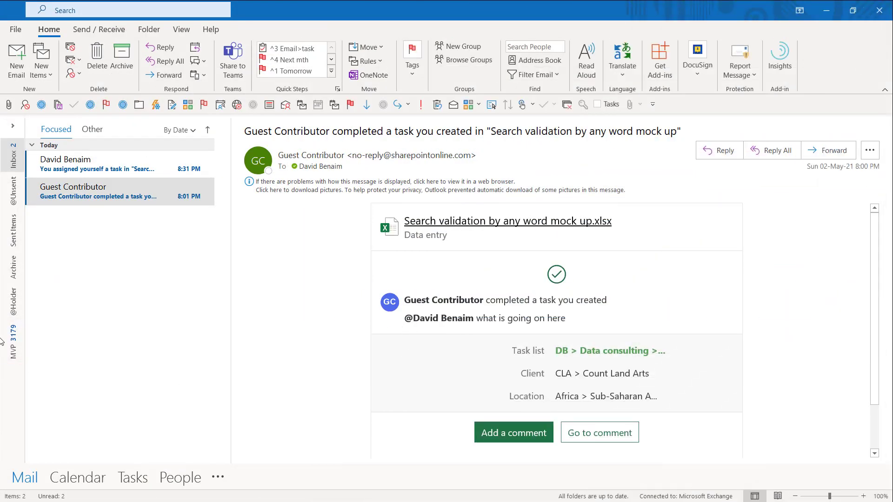
Step: In Outlook, review the notification emails about the self-assigned task and the task completed by Guest Contributor
left_click(150, 164)
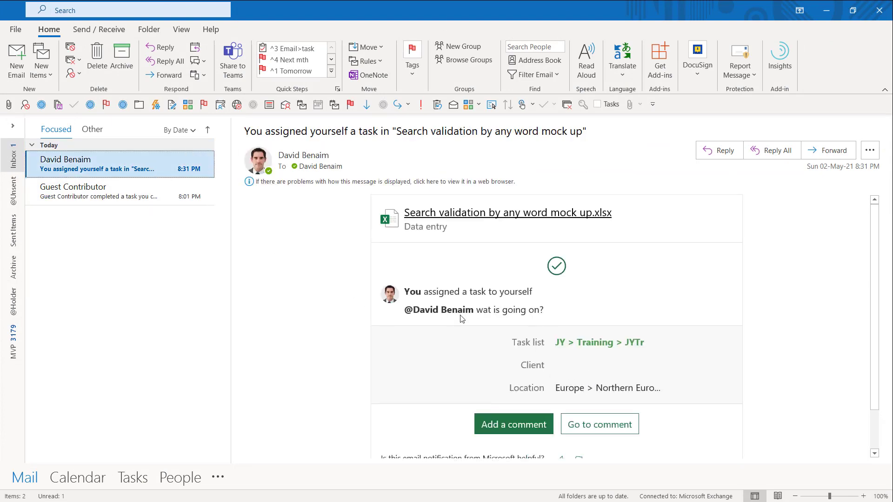
scroll(873, 241, "down", 2)
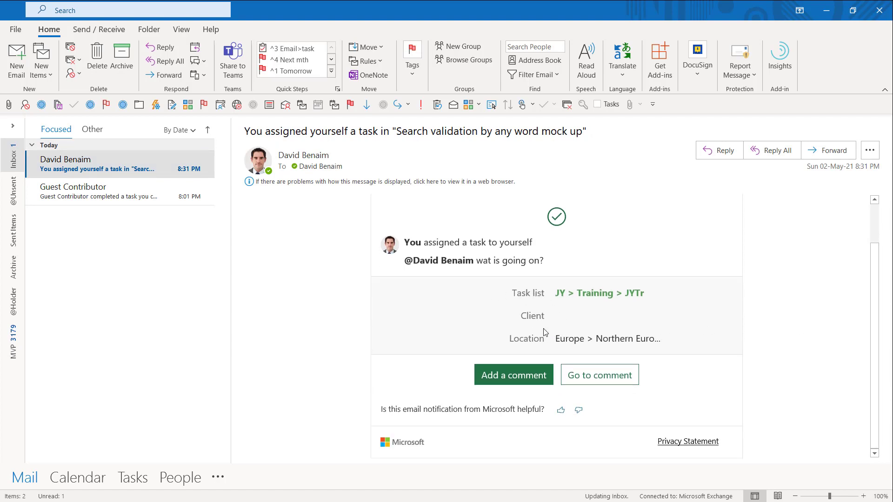
left_click(74, 199)
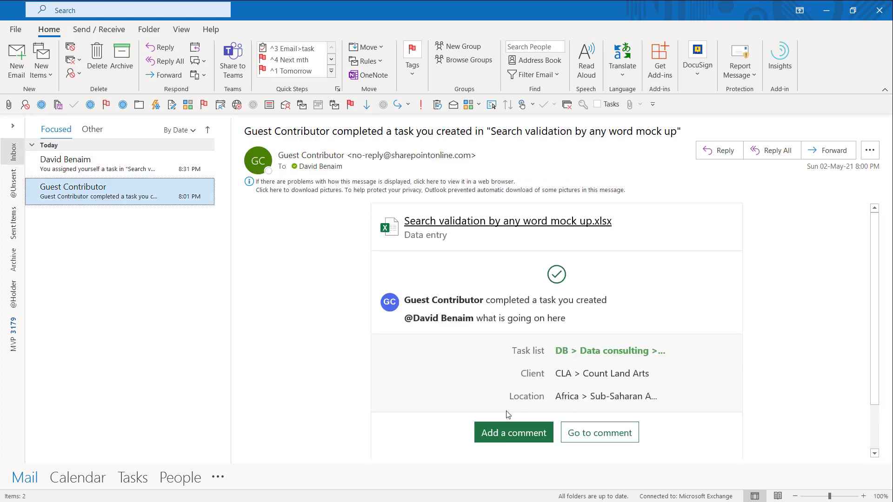
left_click(113, 171)
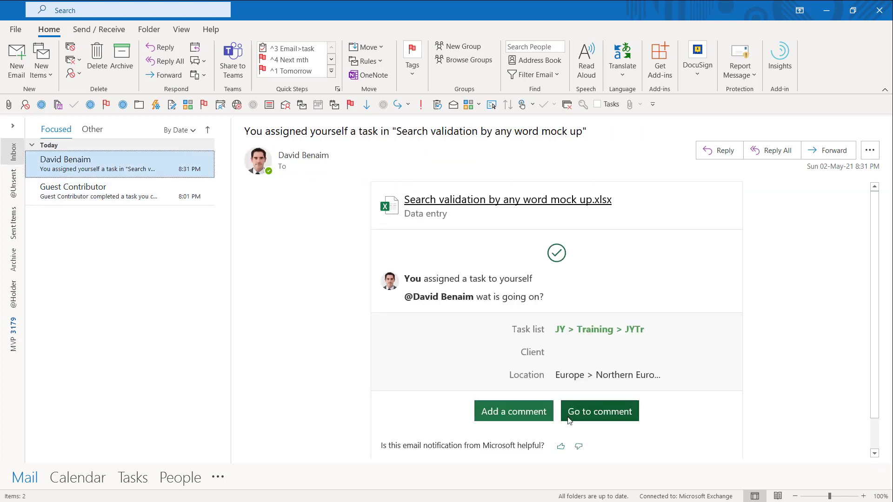
scroll(523, 432, "down", 2)
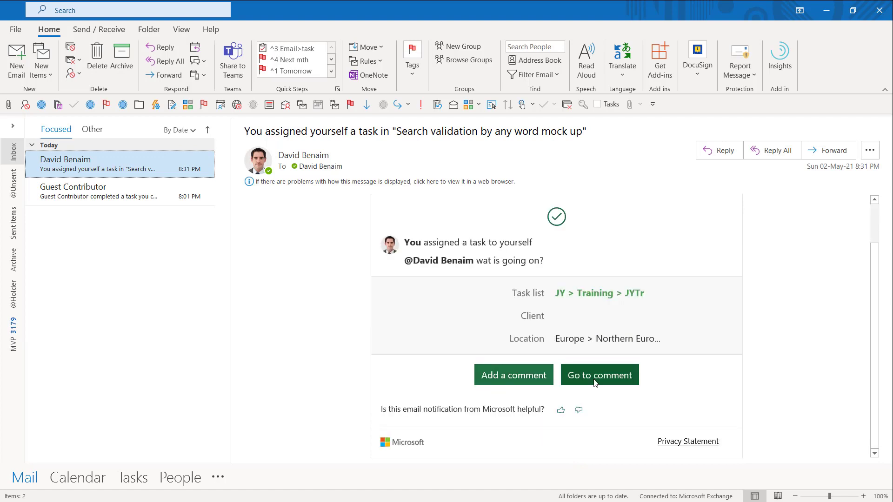
Step: Reply "Sorry error" to the self-assigned task's comment from within its notification email
left_click(535, 373)
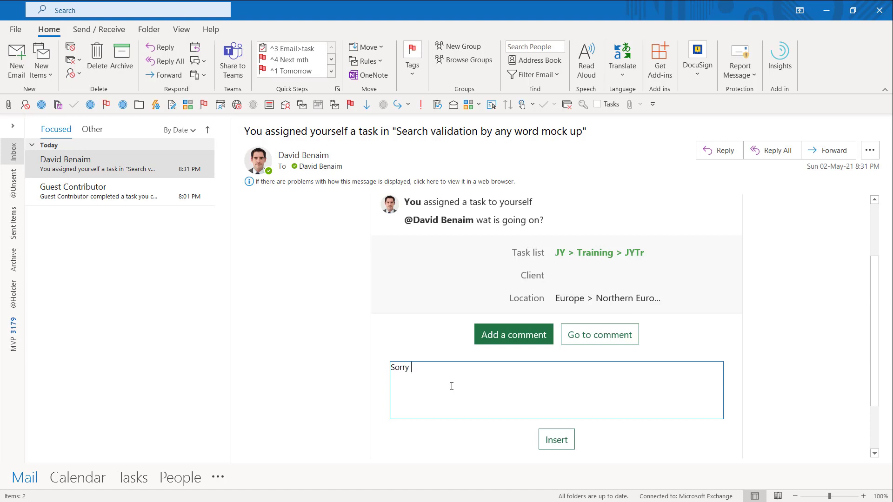
left_click(557, 440)
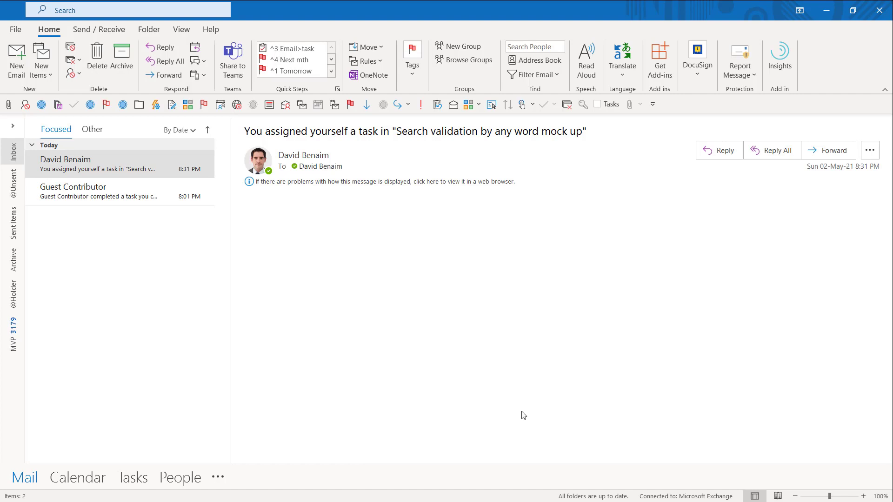
scroll(539, 373, "down", 2)
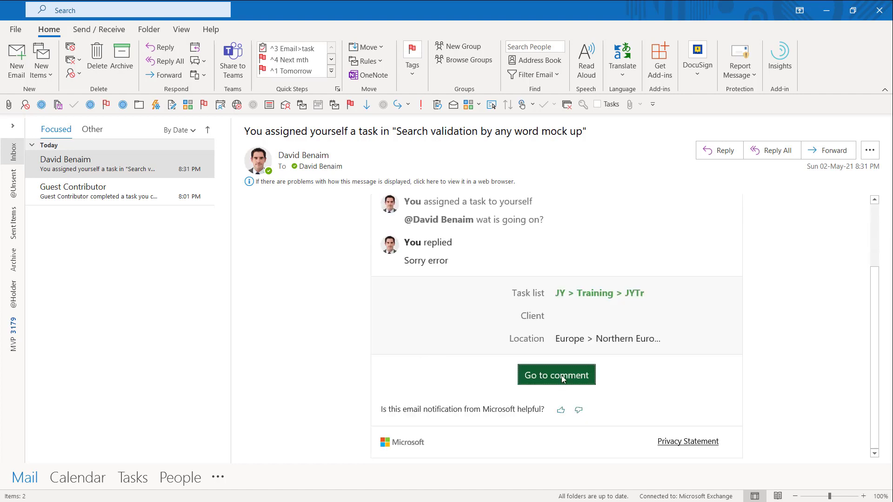
Step: Go from the email to the B10 comment thread in the workbook and display its task options
left_click(561, 376)
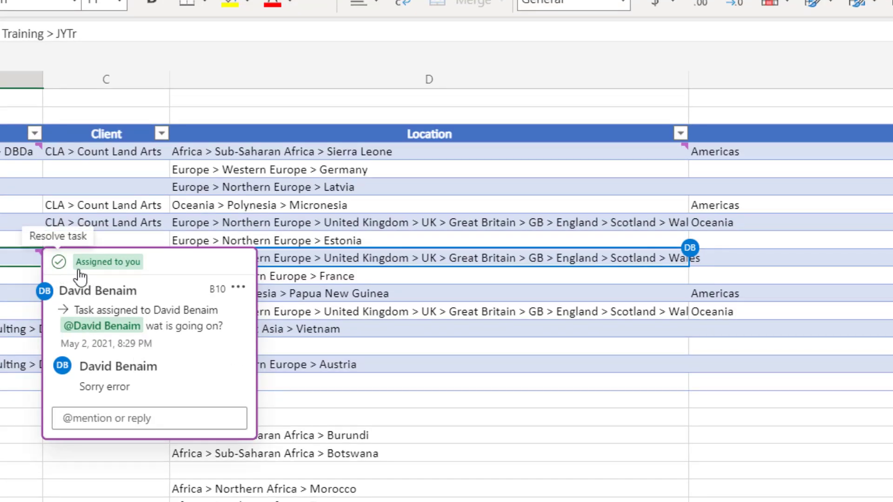
left_click(238, 287)
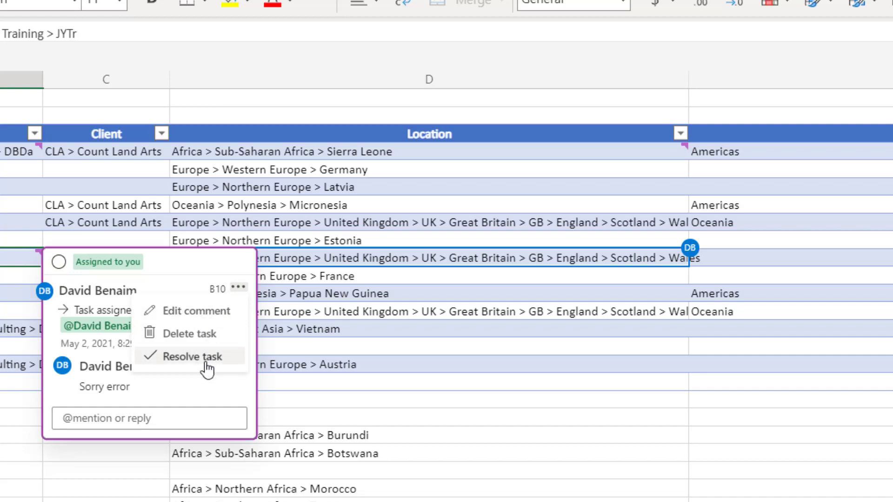
left_click(96, 470)
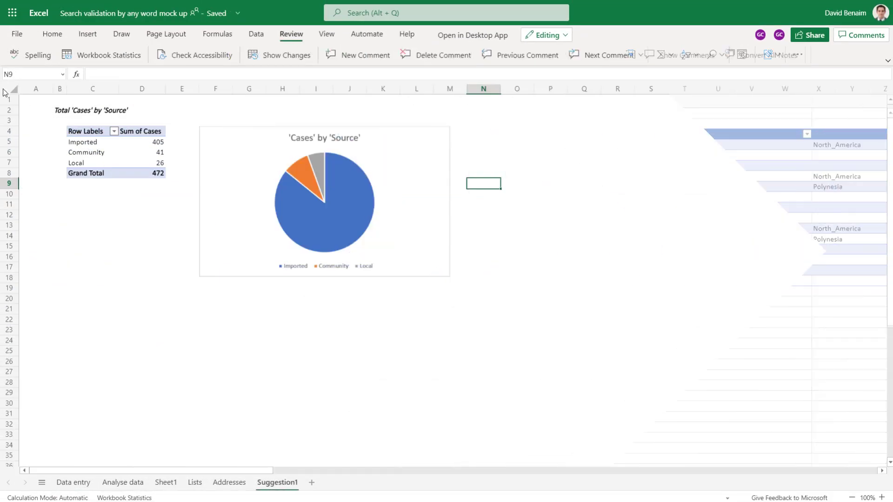
Step: Open the workbook's embed settings and select the whole embed code
left_click(17, 34)
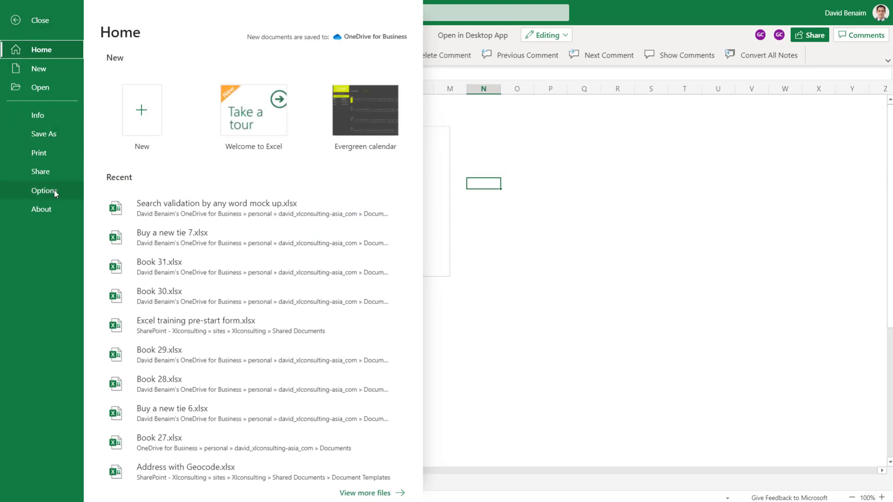
left_click(49, 173)
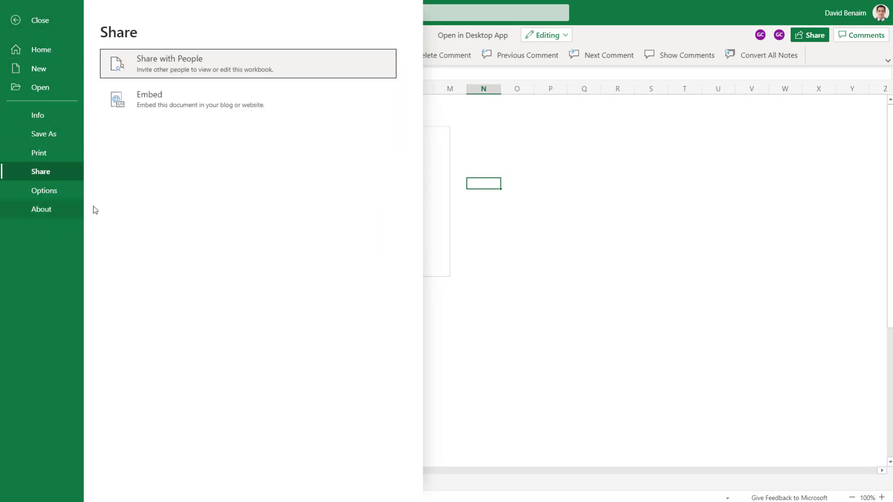
left_click(160, 101)
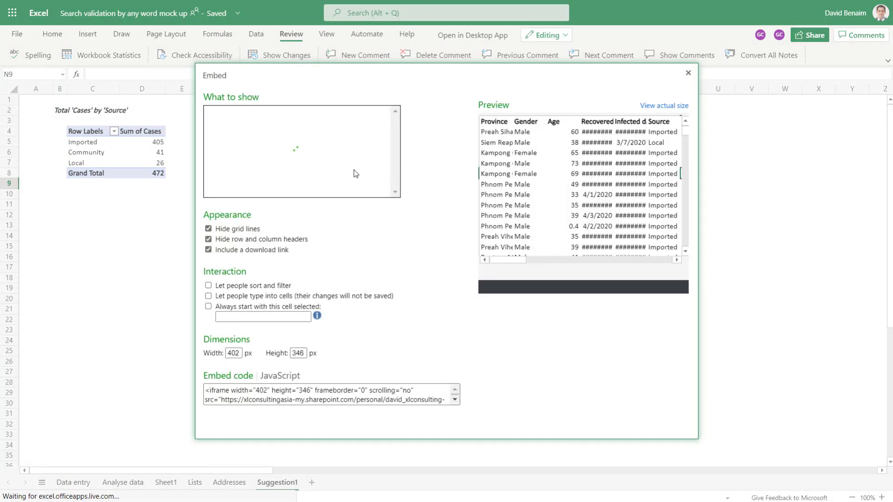
left_click(276, 398)
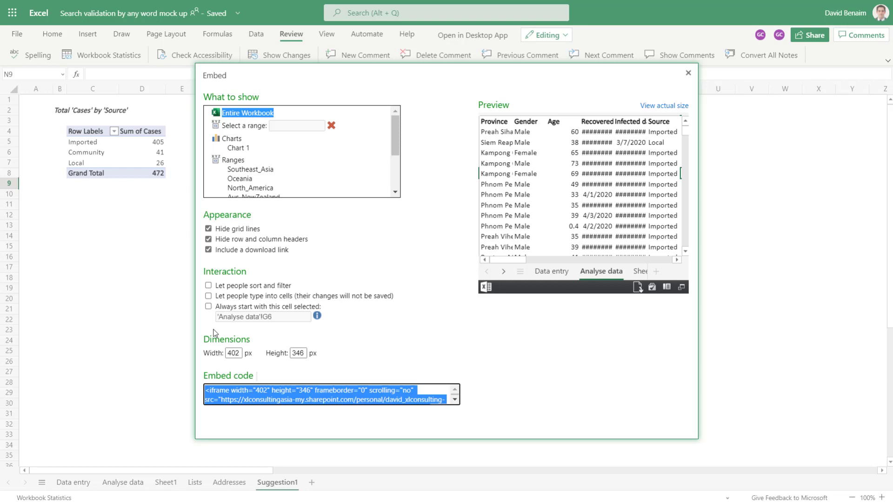
Step: Choose to embed a selected range and browse the charts, ranges, tables and PivotTables available for embedding
left_click(254, 130)
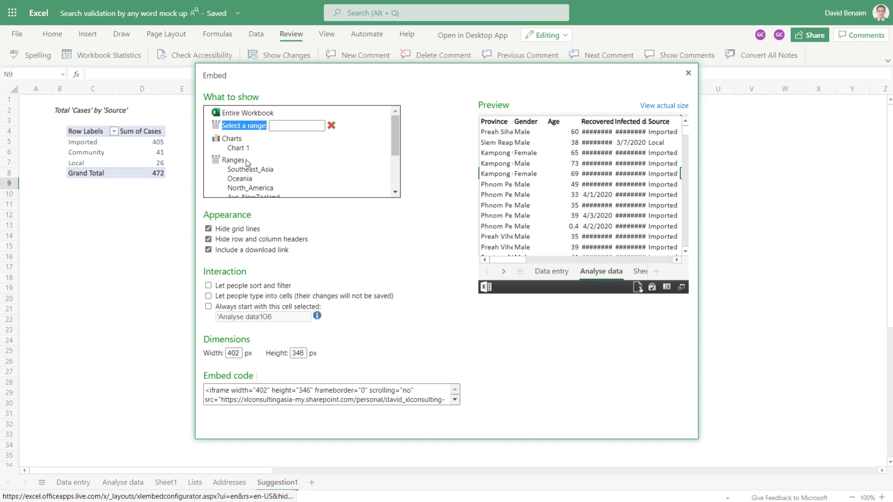
scroll(257, 179, "down", 1)
scroll(255, 179, "down", 3)
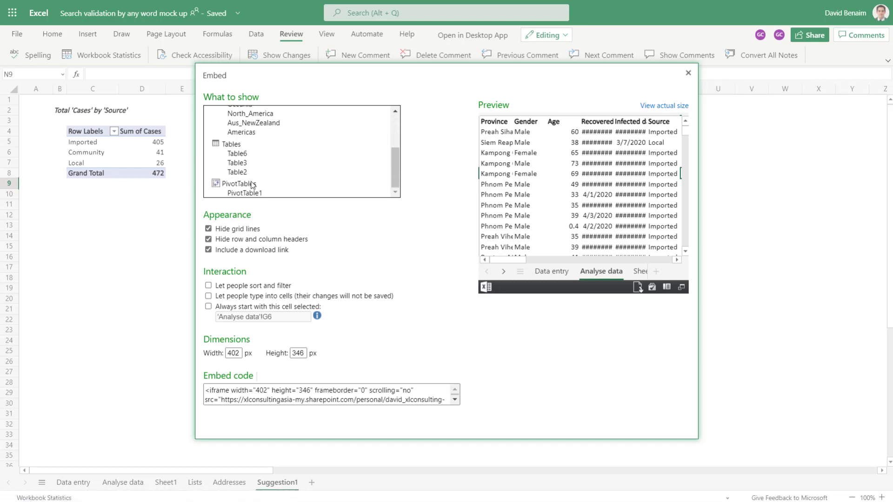
scroll(251, 181, "up", 4)
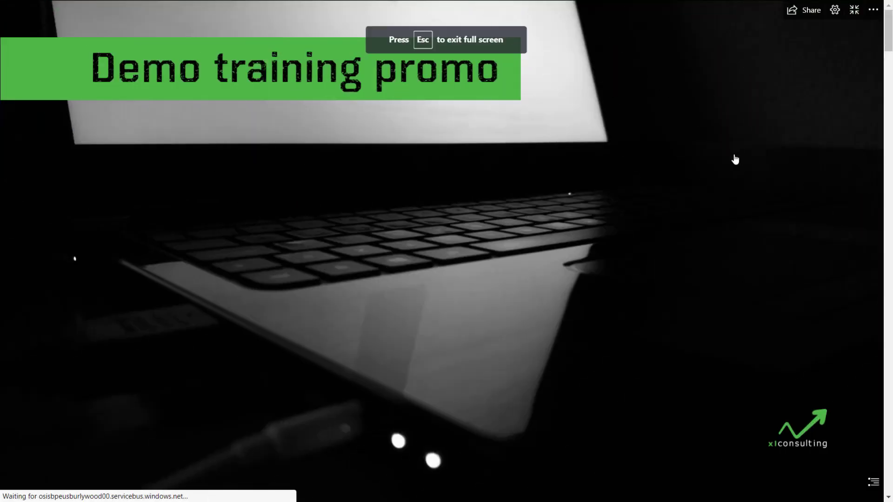
Step: On the Demo training promo page, examine the embedded workbook, expanding and collapsing its Aug-12 column group
scroll(672, 132, "down", 8)
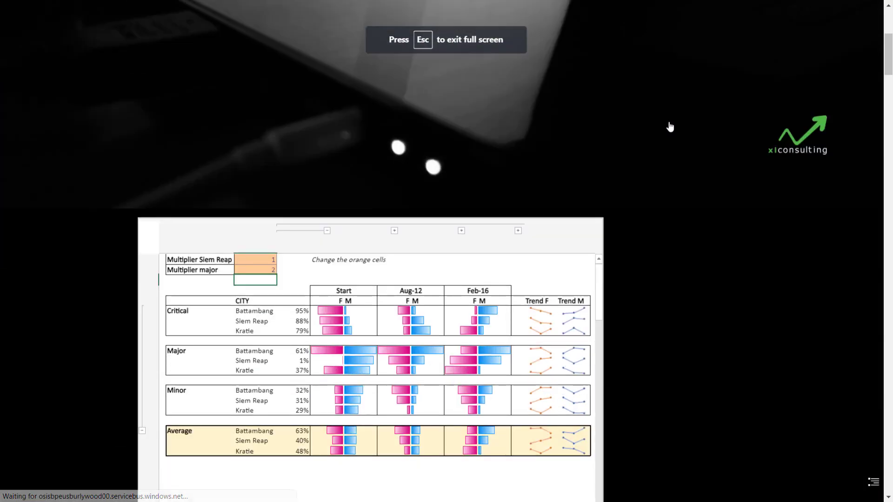
scroll(670, 127, "down", 1)
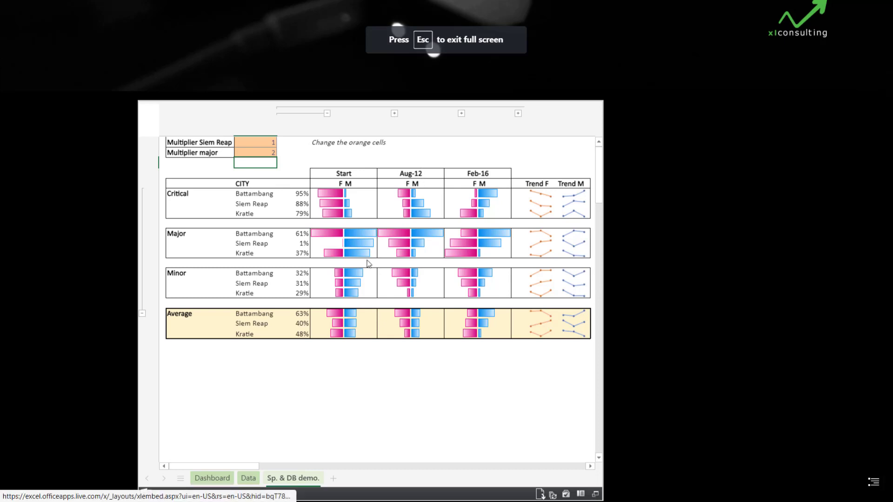
scroll(800, 237, "down", 1)
scroll(798, 237, "up", 1)
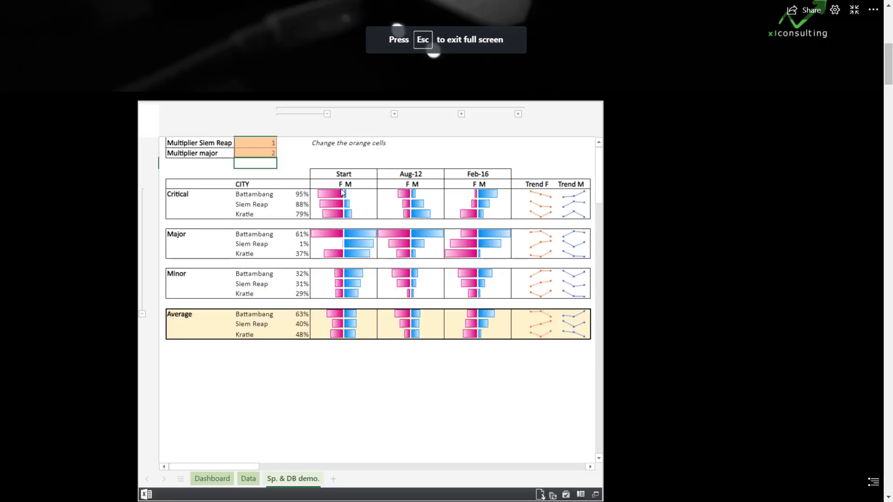
left_click(394, 114)
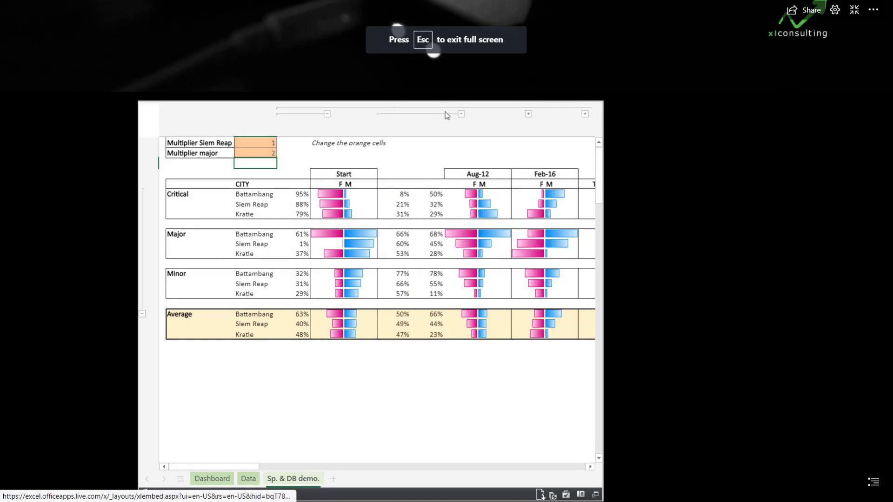
left_click(463, 115)
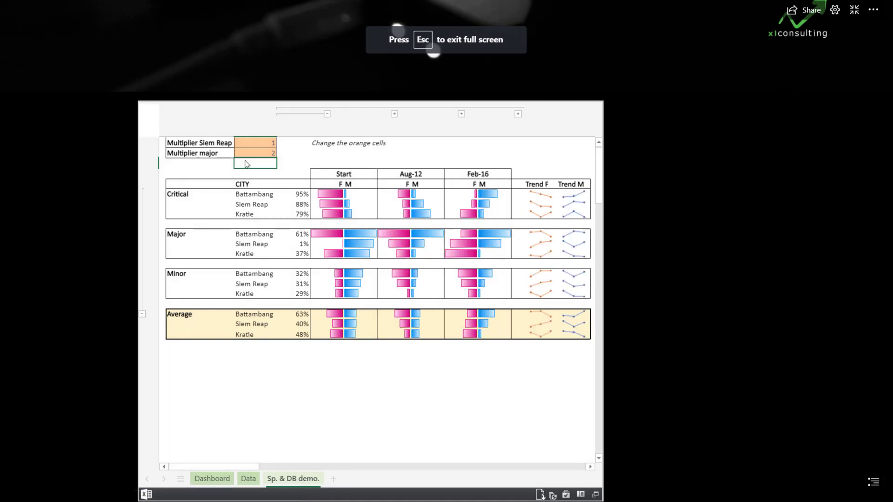
Step: In the embedded workbook, set Multiplier Siem Reap to 3 and Multiplier major to 5
left_click(254, 144)
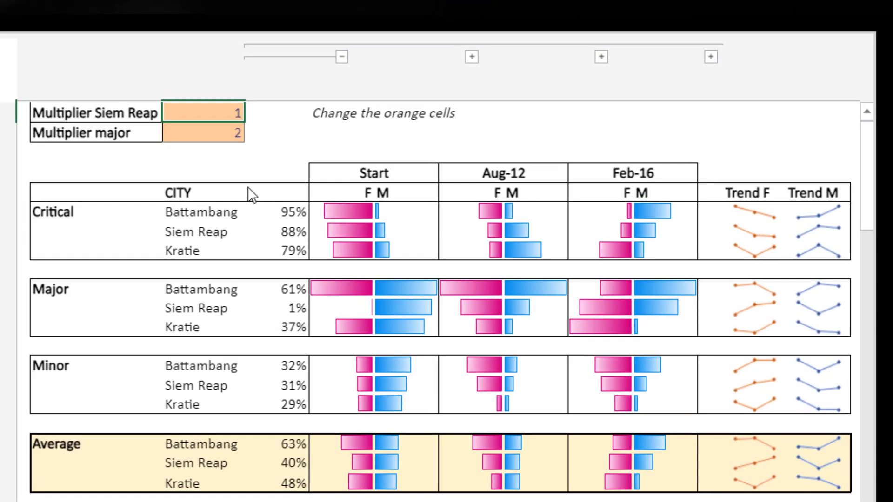
type("3")
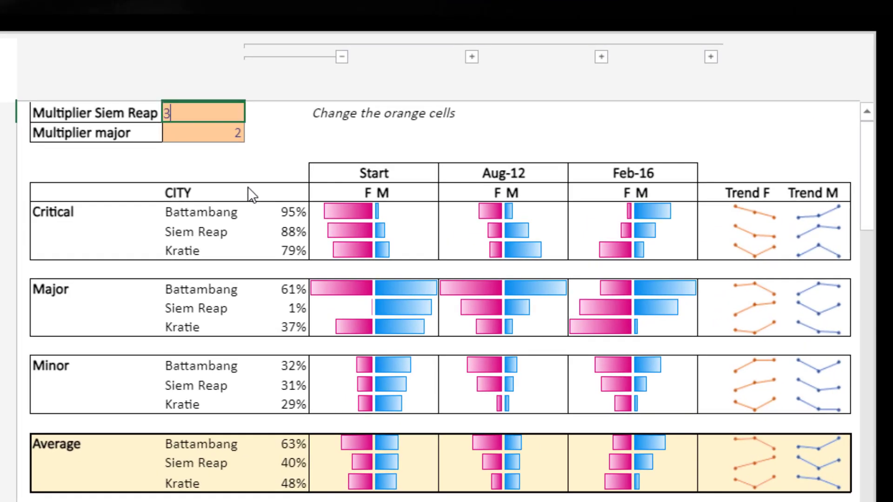
key("Return")
type("5")
key("Return")
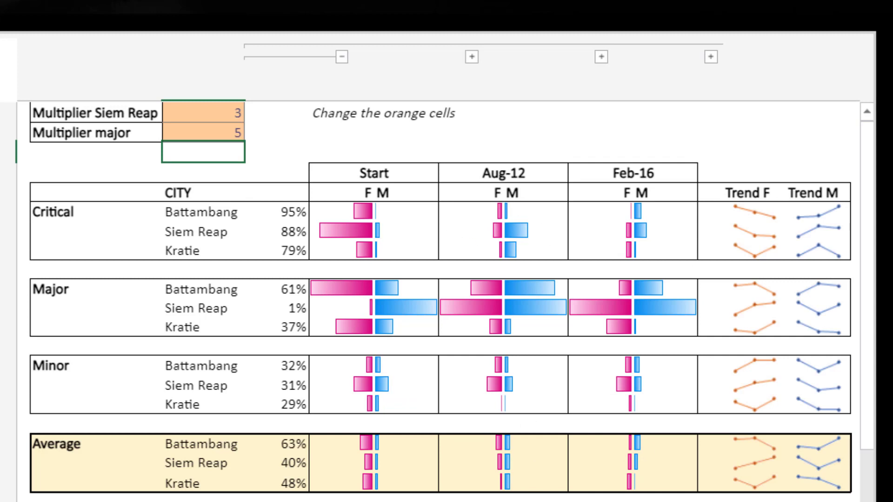
left_click(383, 463)
left_click(400, 480)
left_click(406, 501)
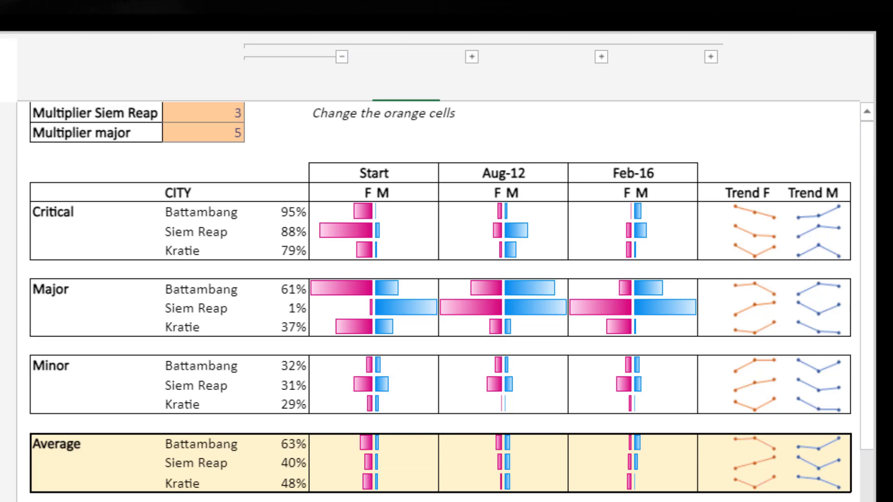
key("Left")
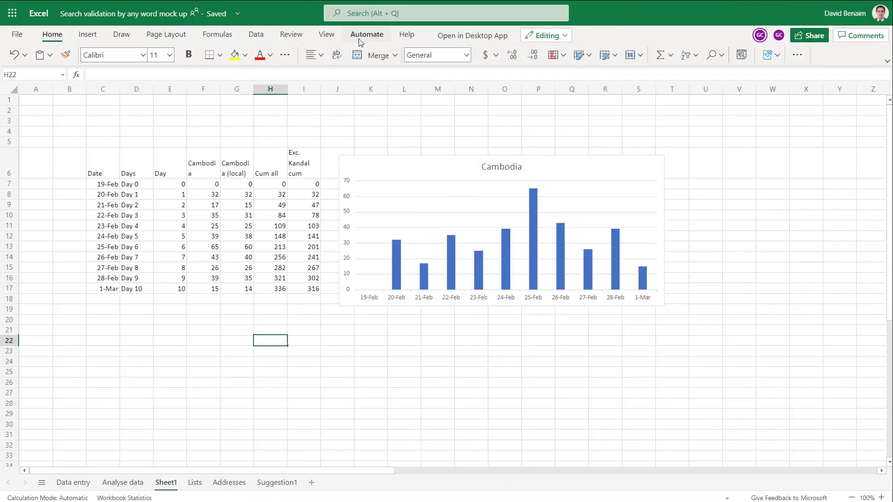
Step: Start recording actions as a script on Sheet1 and enter sdasad in cell H20
left_click(365, 35)
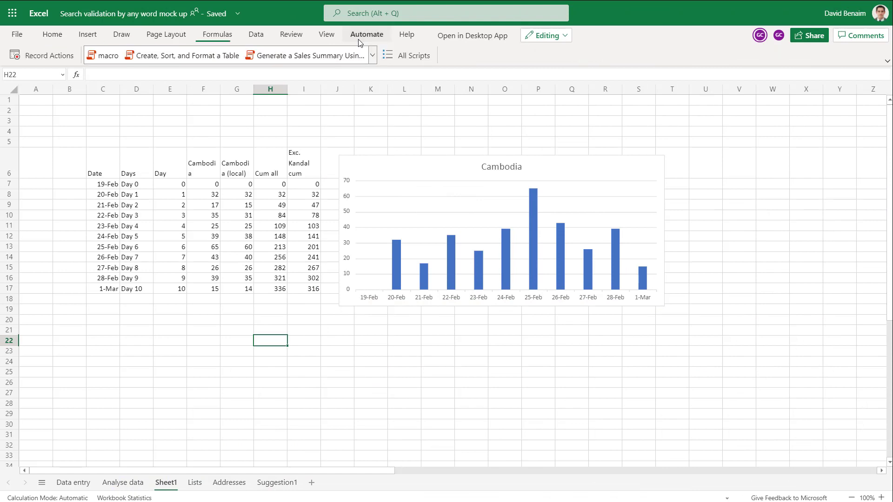
left_click(61, 63)
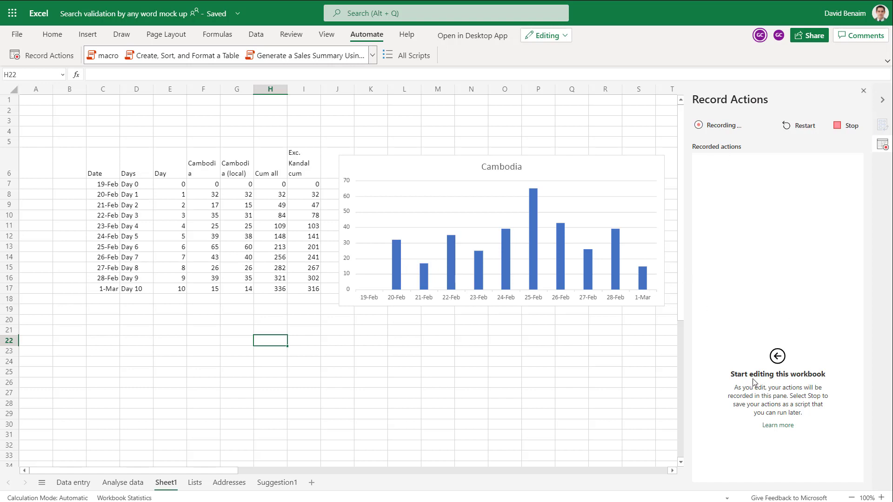
left_click(281, 321)
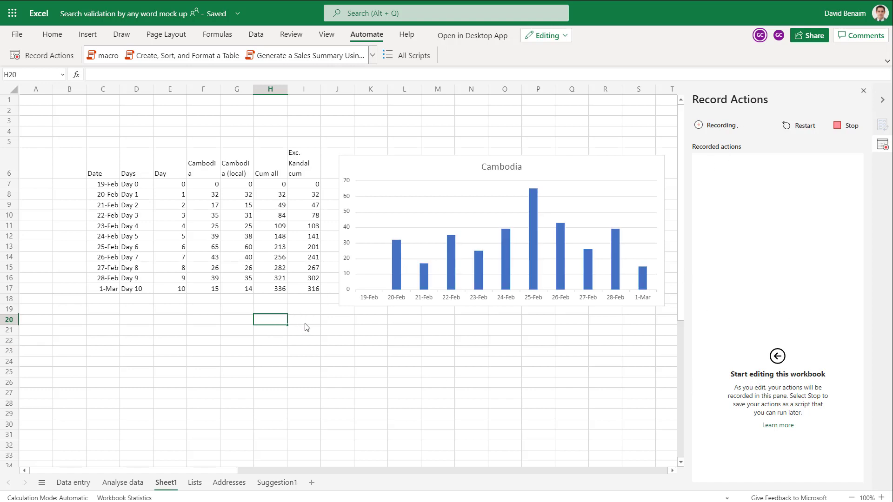
type("sdasad")
left_click(370, 361)
Step: Fill cells H8:H12 with yellow and move the Cambodia chart down and to the left, over the data table
left_click_drag(274, 195, 274, 236)
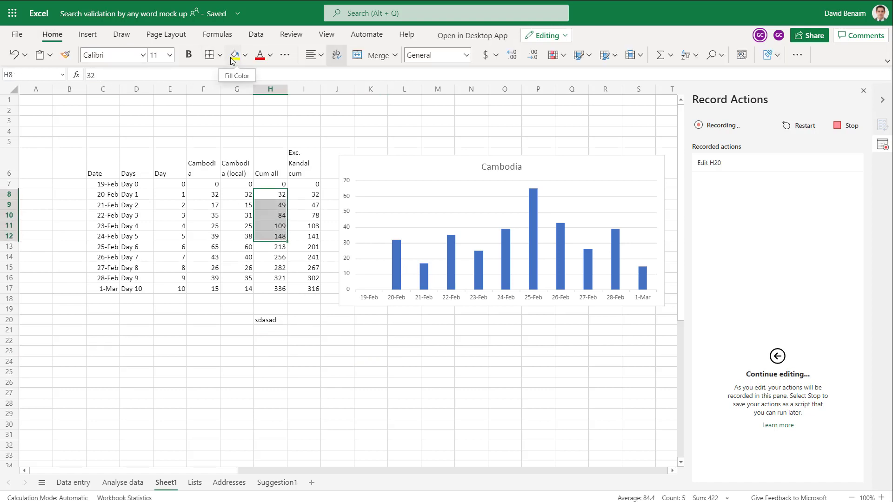
left_click(235, 55)
left_click_drag(423, 167, 325, 235)
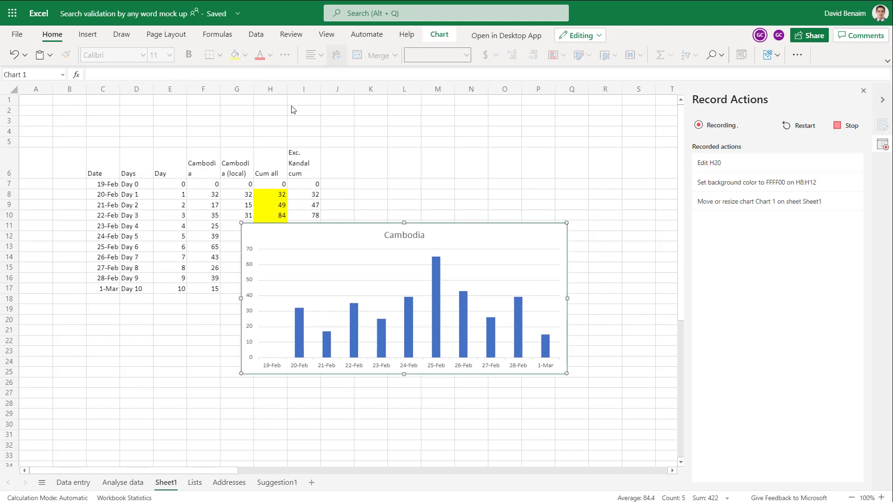
Step: Insert a column at G, before Cambodia (local), and stop recording the script
left_click(244, 89)
right_click(244, 89)
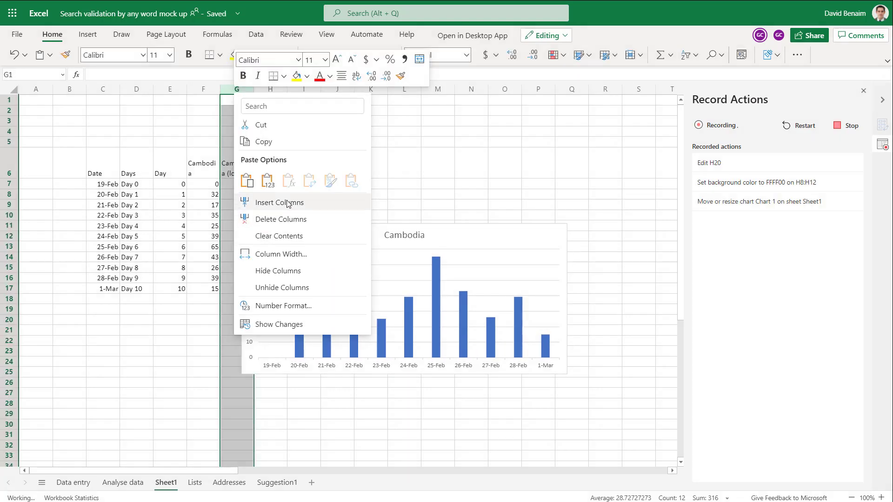
key("Escape")
left_click(486, 168)
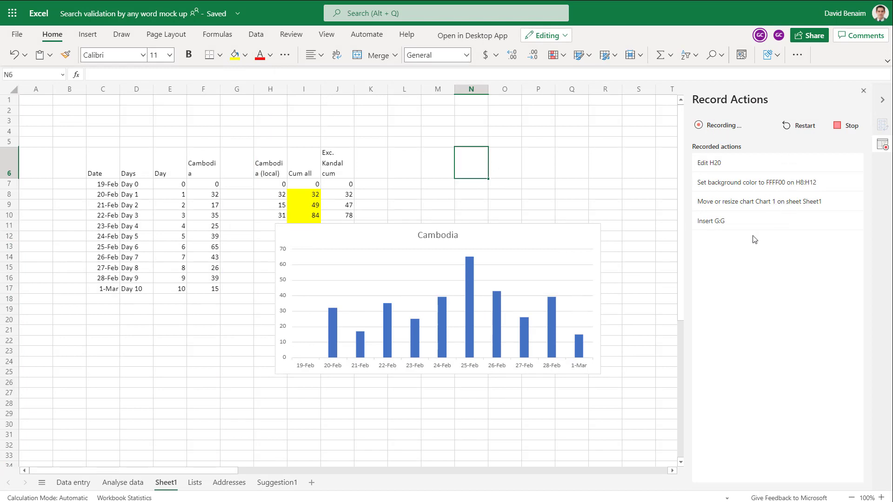
left_click(849, 126)
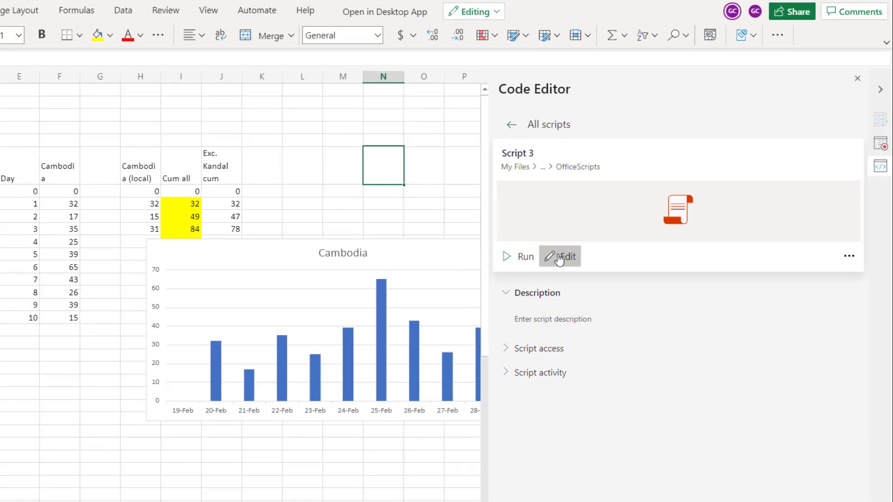
Step: Open the recorded script's code, examine the whole main function, and close the code editor
left_click(559, 257)
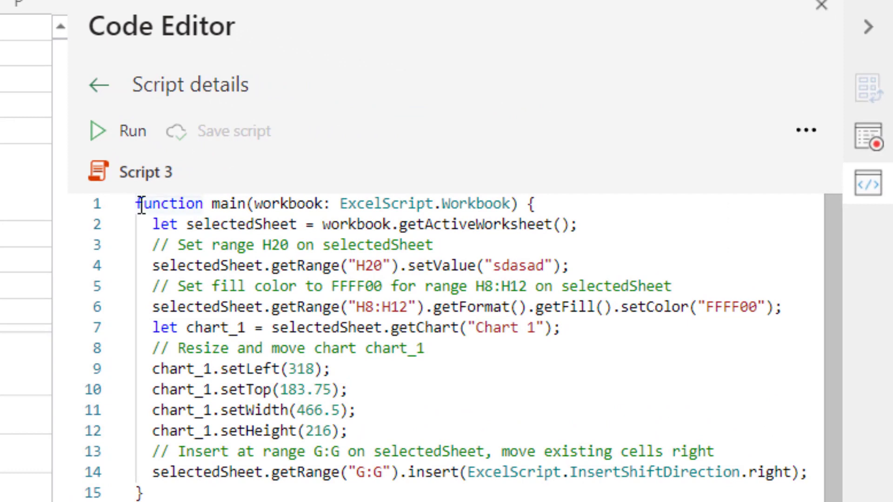
left_click_drag(135, 203, 145, 493)
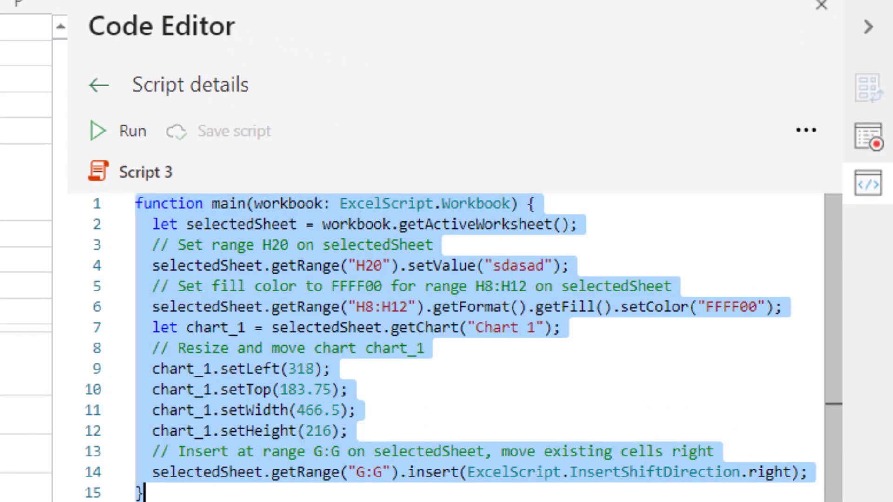
left_click(191, 494)
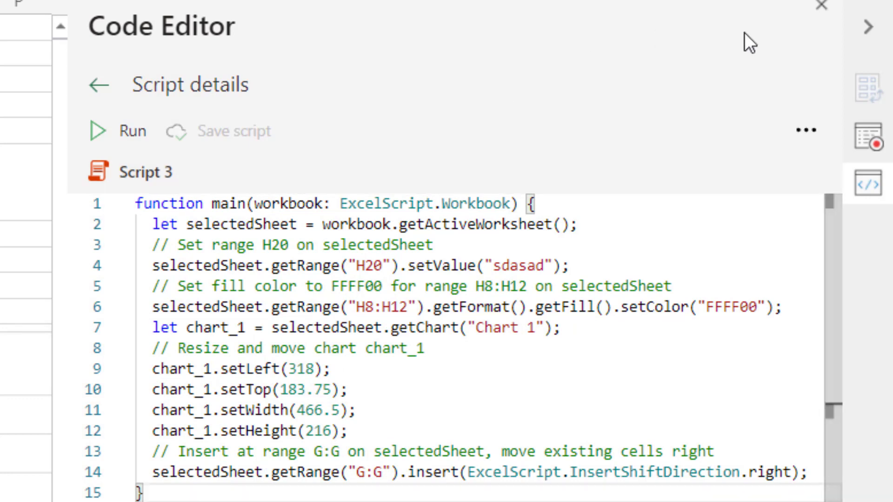
left_click(821, 6)
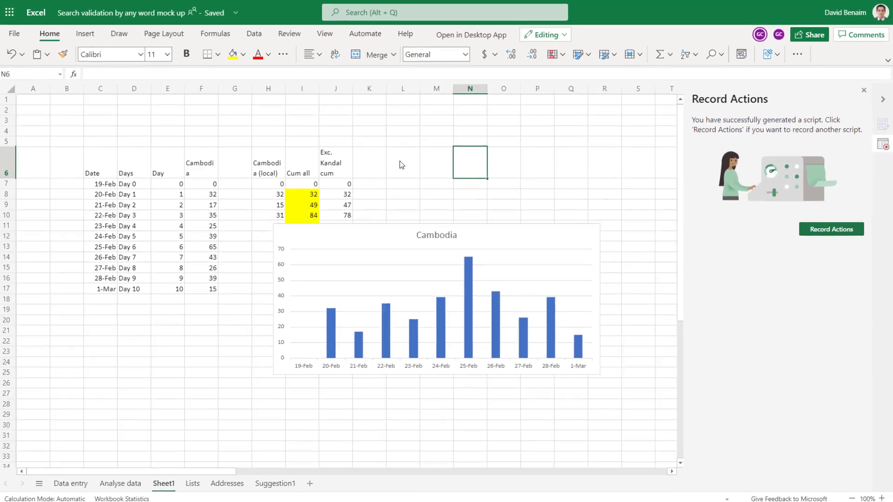
Step: Browse the recent and sample automation scripts, and close the action recording pane
left_click(367, 33)
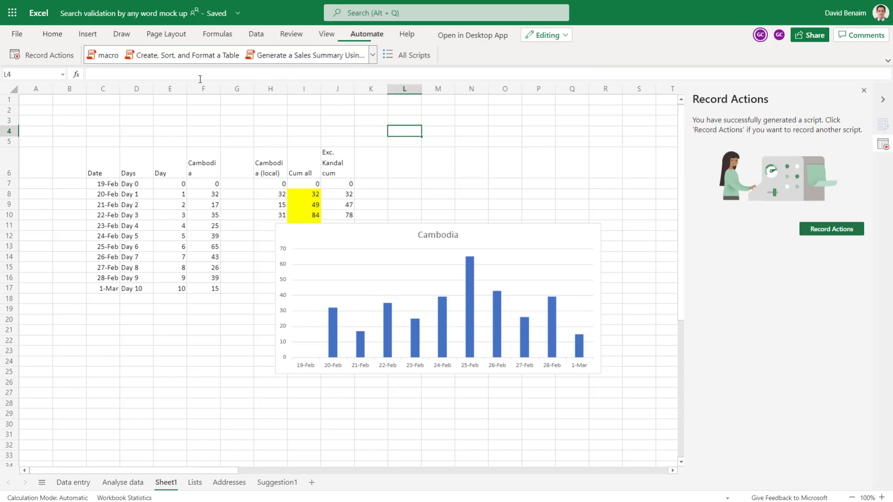
left_click(373, 55)
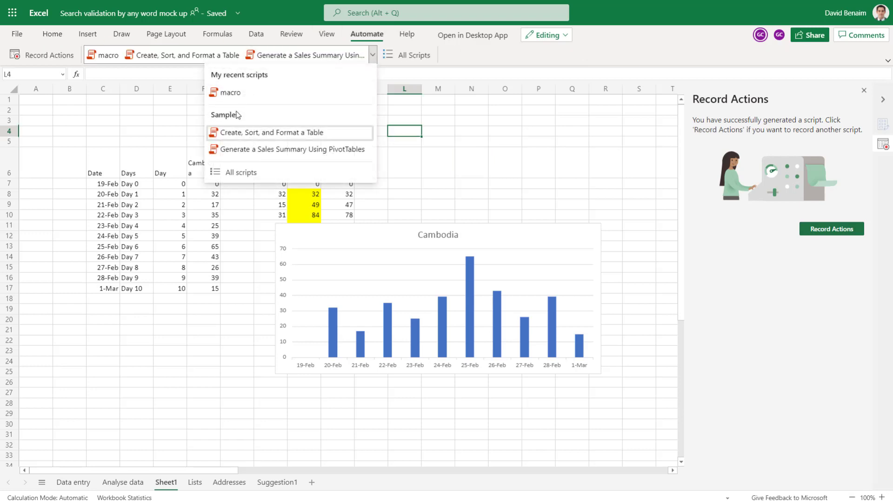
left_click(582, 147)
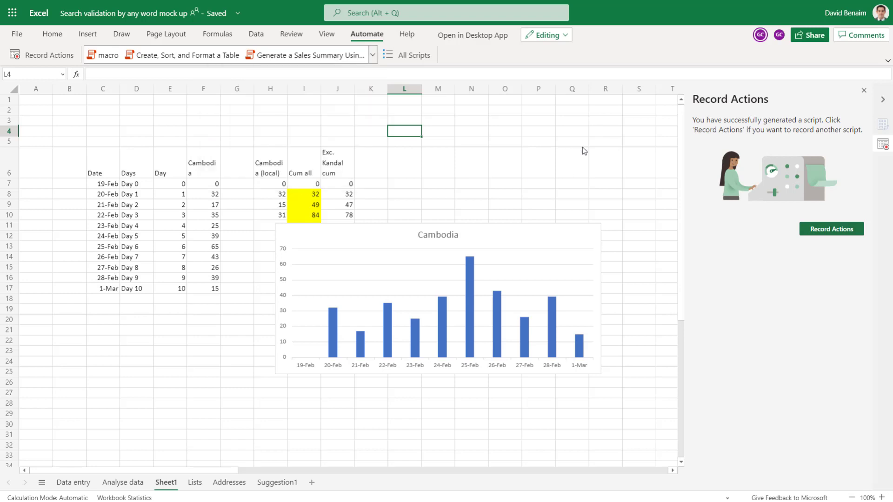
left_click(863, 90)
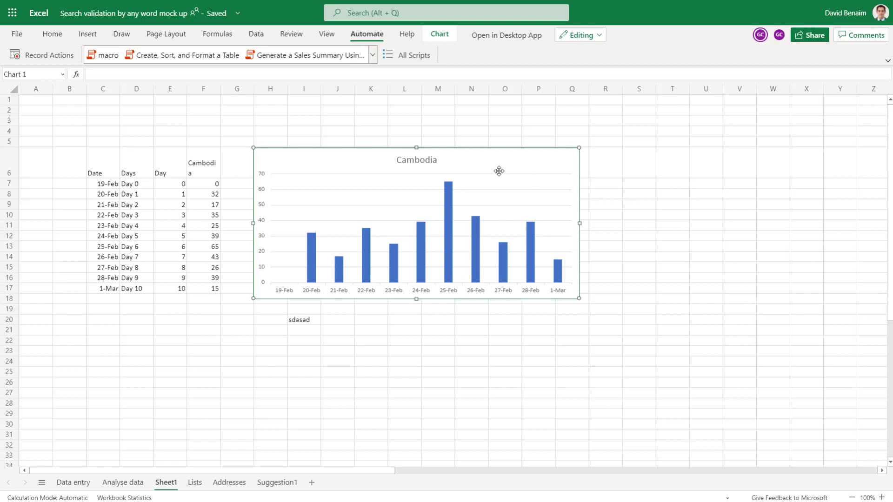
Step: Open the Cambodia chart's formatting and examine its title, horizontal axis, vertical axis and series options
right_click(469, 161)
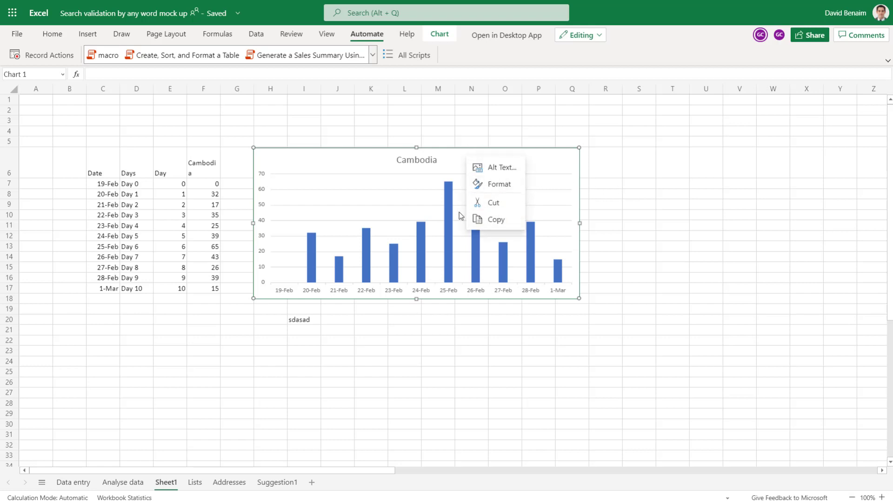
left_click(499, 194)
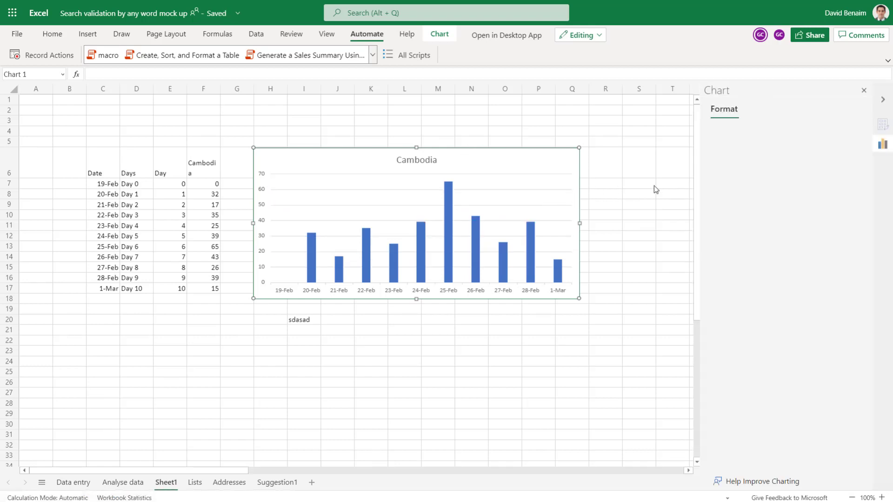
left_click(712, 133)
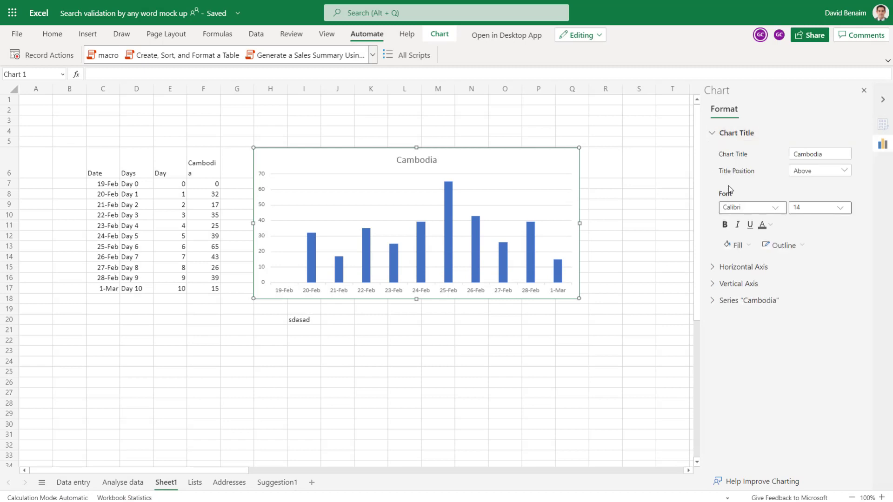
scroll(747, 349, "down", 5)
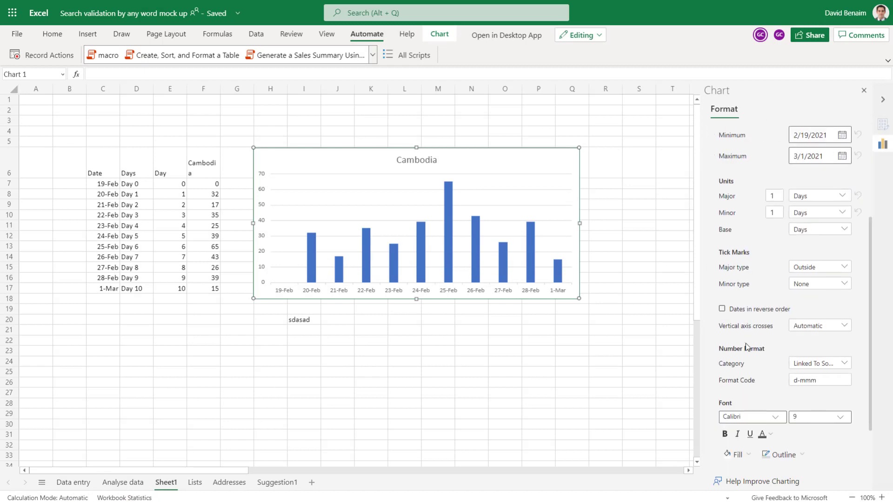
left_click(712, 419)
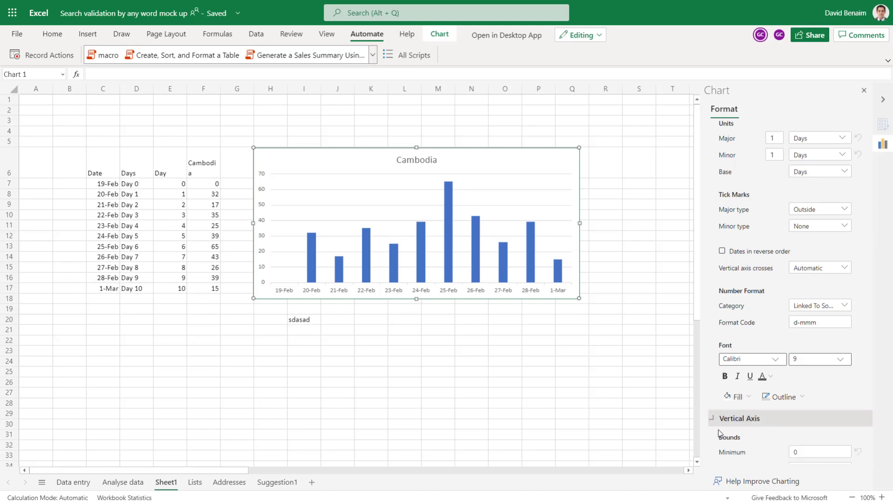
scroll(718, 424, "down", 8)
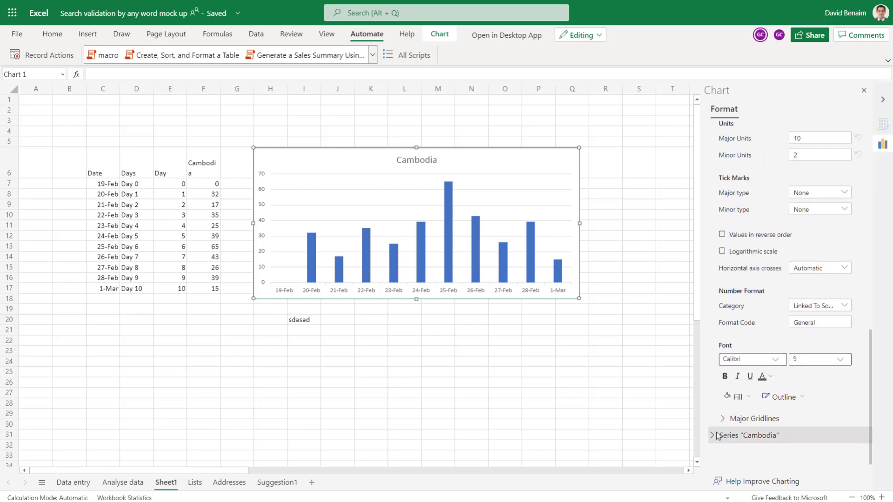
left_click(717, 435)
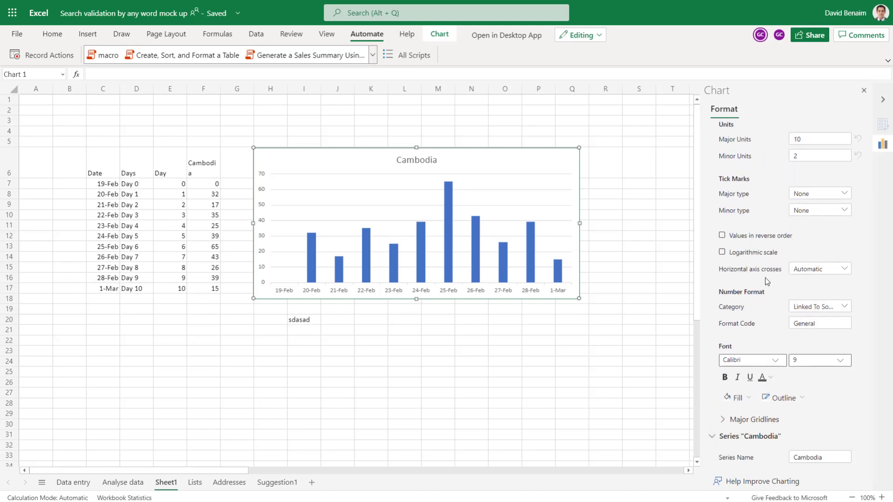
scroll(763, 269, "up", 10)
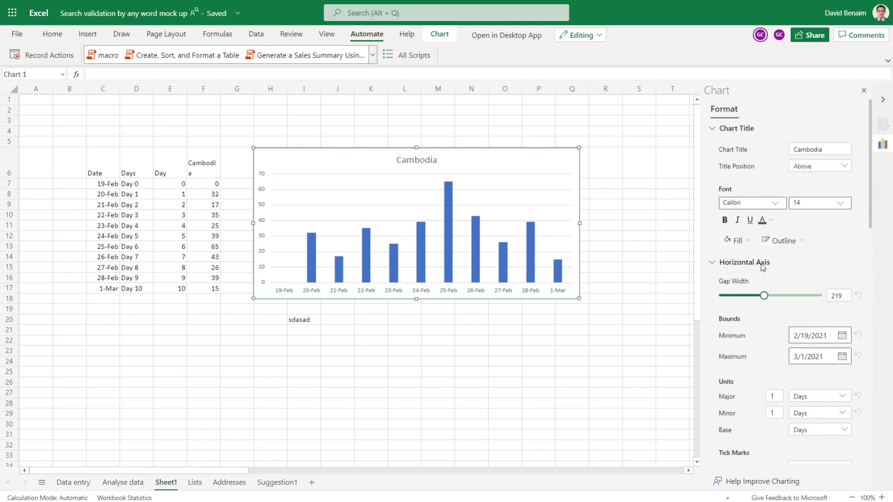
Step: Close the chart formatting and move the Cambodia chart to the right, clear of the Exc. Kandal cum column's values
left_click(176, 186)
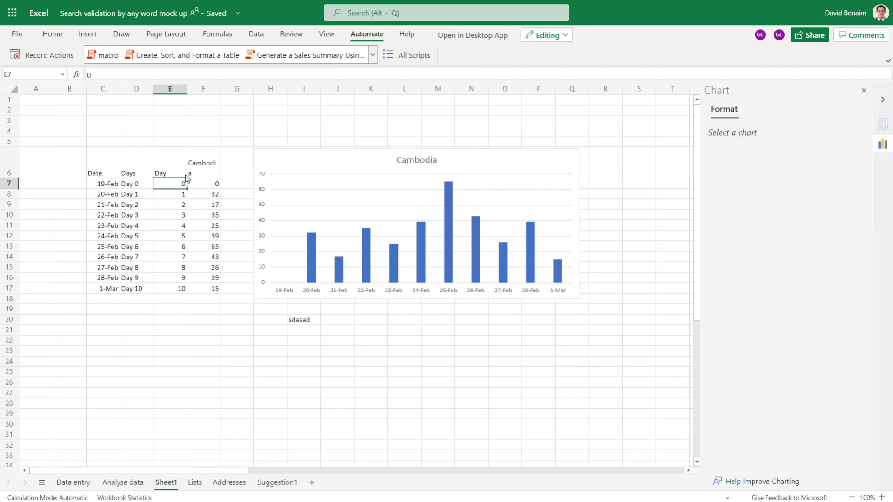
left_click(864, 90)
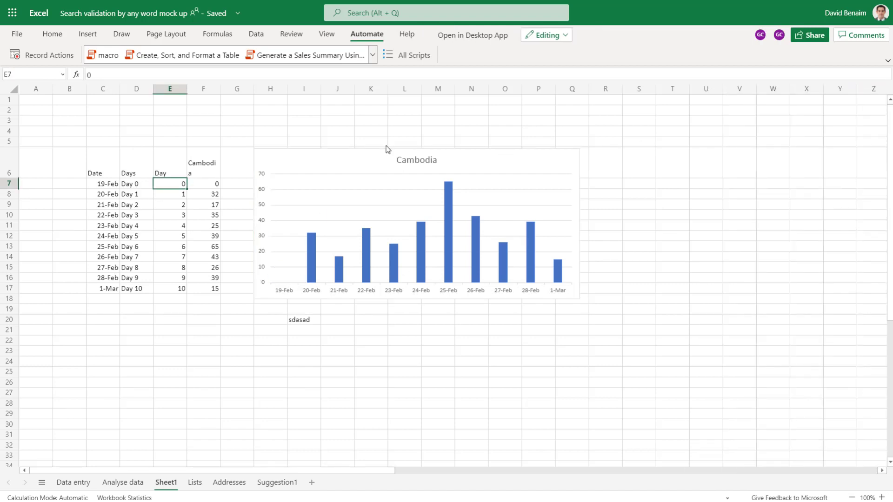
left_click_drag(347, 161, 449, 159)
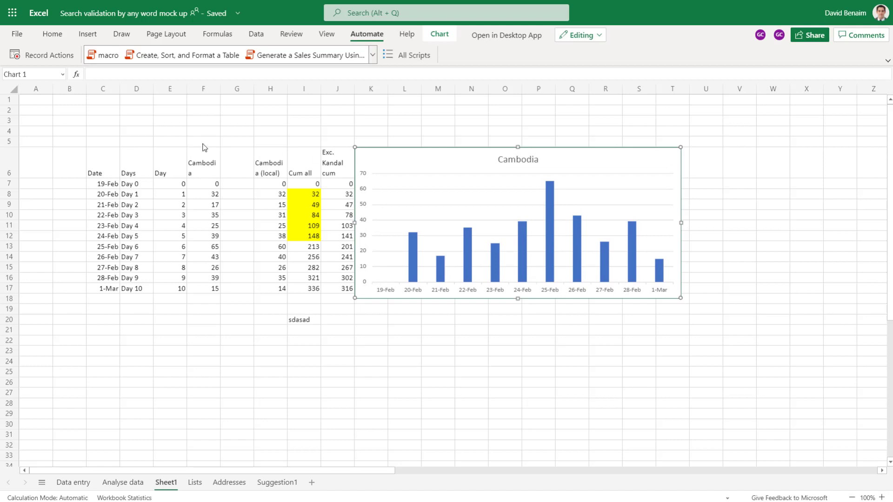
Step: Deselect the chart and create a new form linked to the workbook
left_click(55, 37)
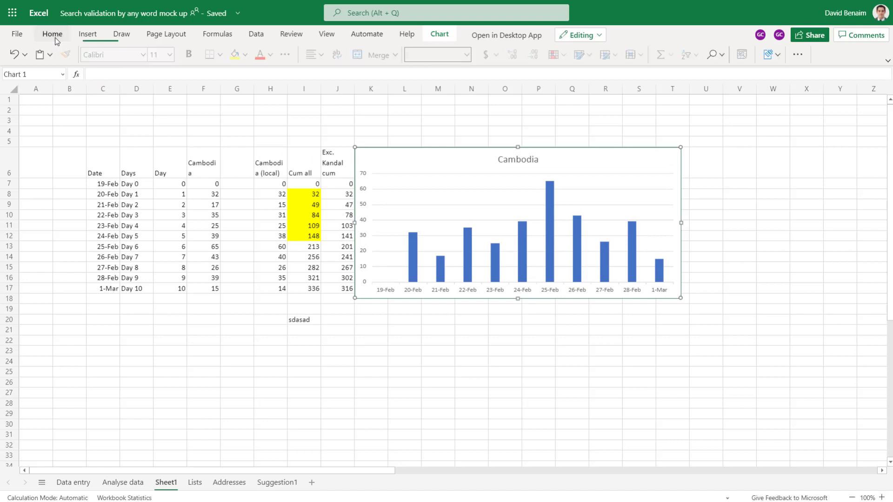
left_click(100, 36)
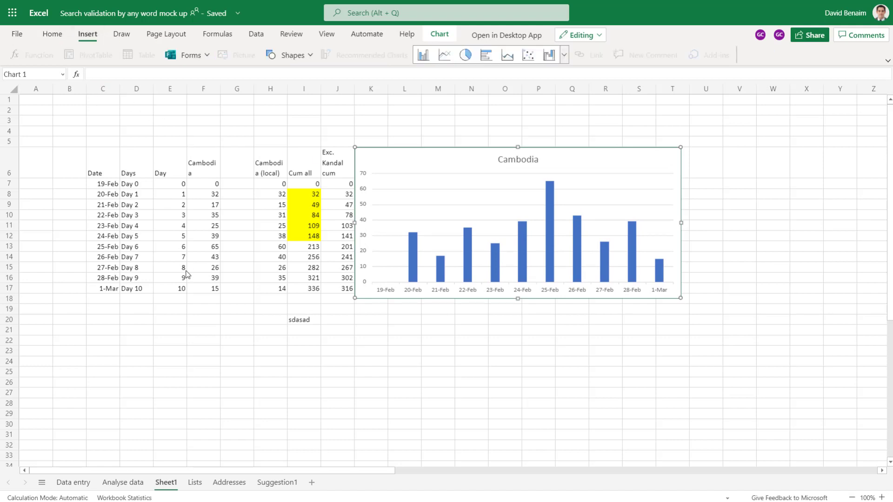
left_click(189, 374)
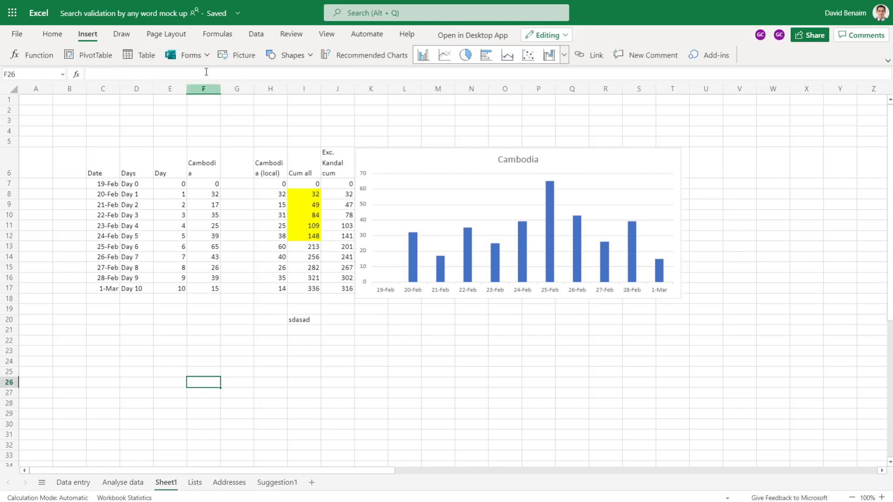
left_click(198, 59)
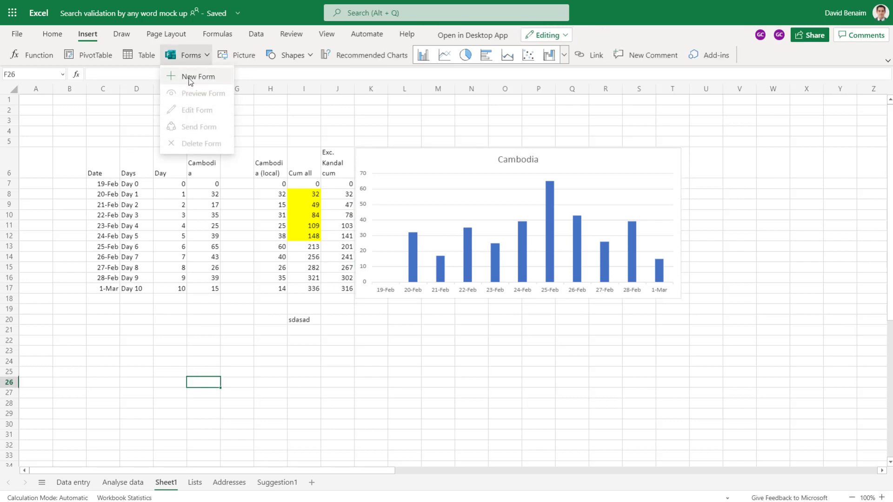
left_click(192, 75)
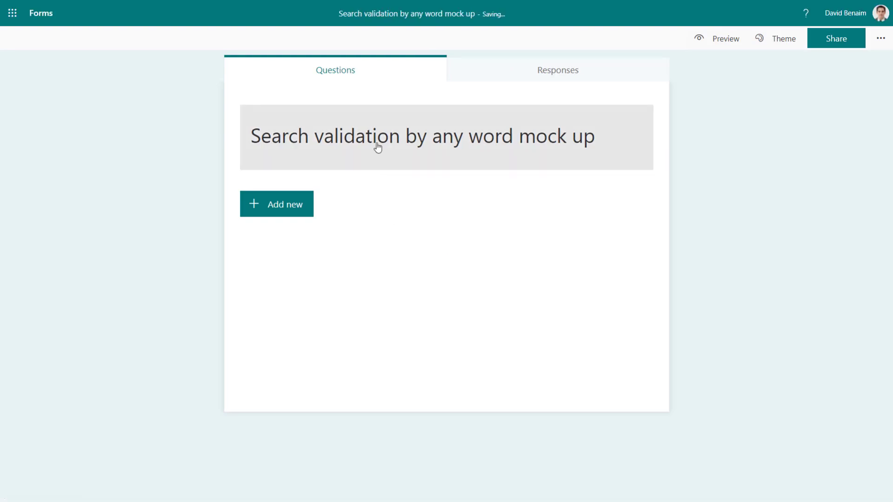
Step: Add a choice question to the form with the text "do you like this?"
left_click(304, 207)
left_click(314, 207)
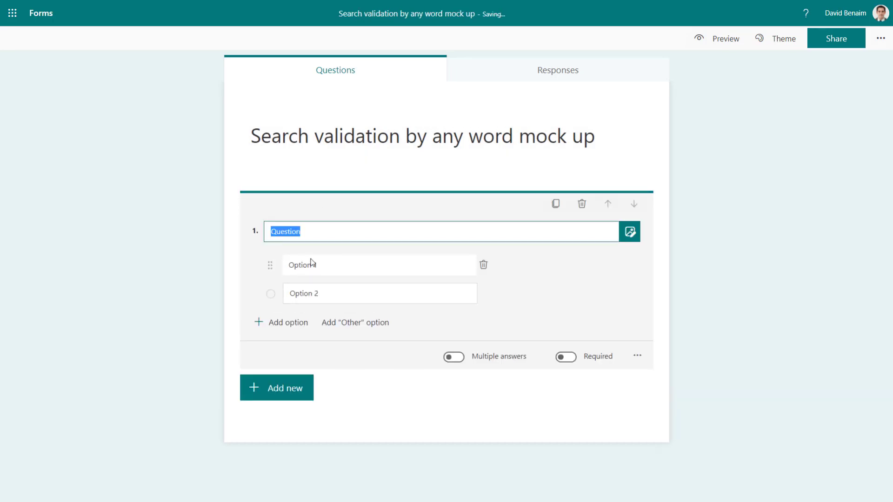
type("do you li")
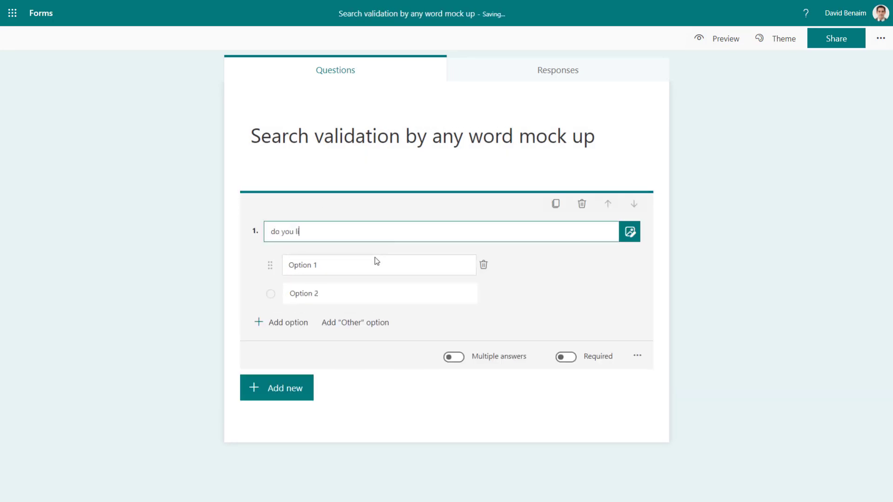
type("ke this?")
key("Tab")
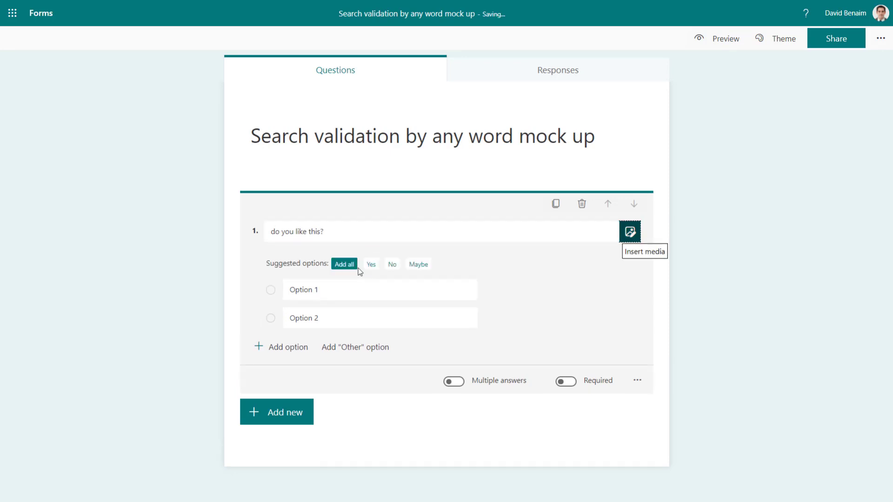
Step: Add all suggested answers (Yes, No, Maybe) to the first question and add a text question reading "how"
left_click(334, 268)
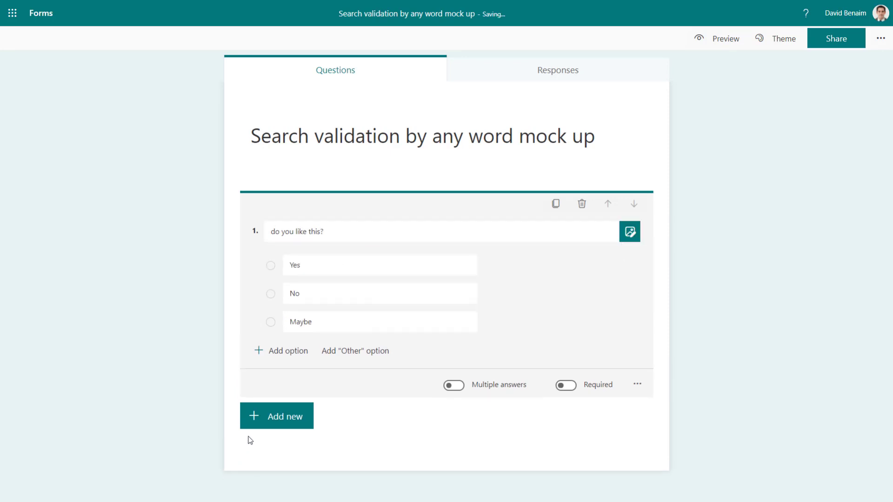
left_click(275, 421)
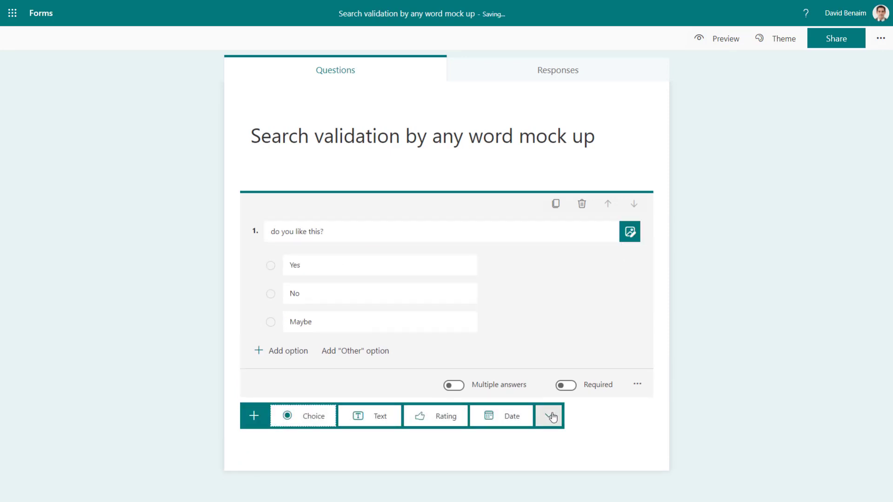
left_click(379, 416)
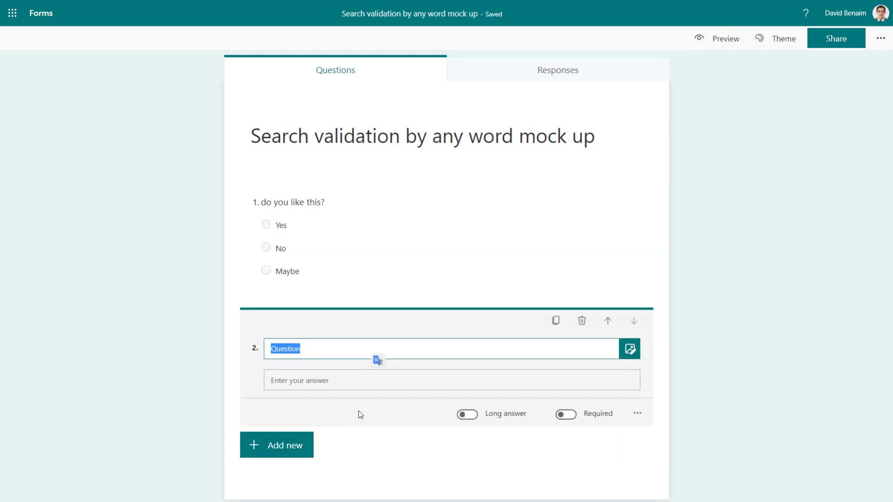
type("how")
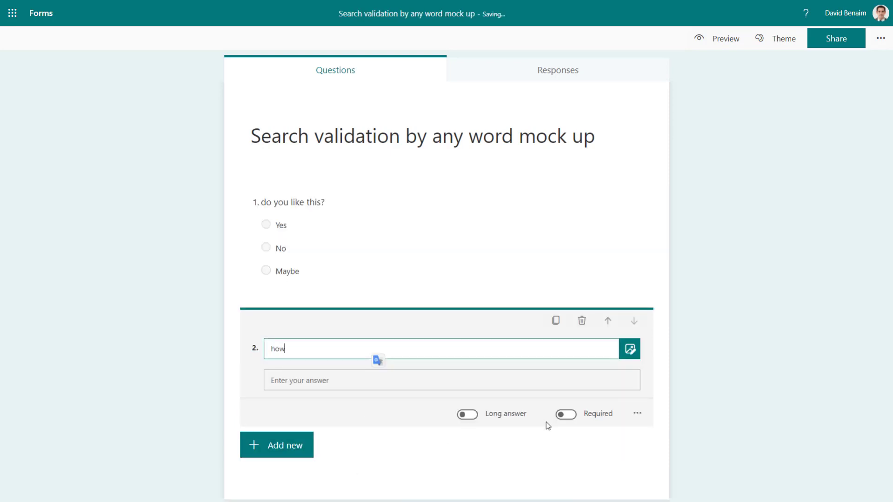
left_click(714, 298)
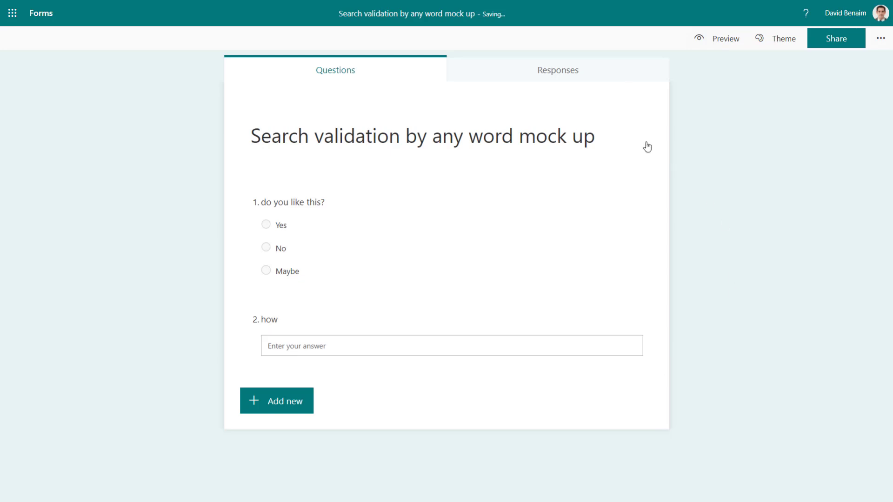
Step: Open the form's responses in Excel and examine the response table's columns from ID to the "how" question
left_click(608, 76)
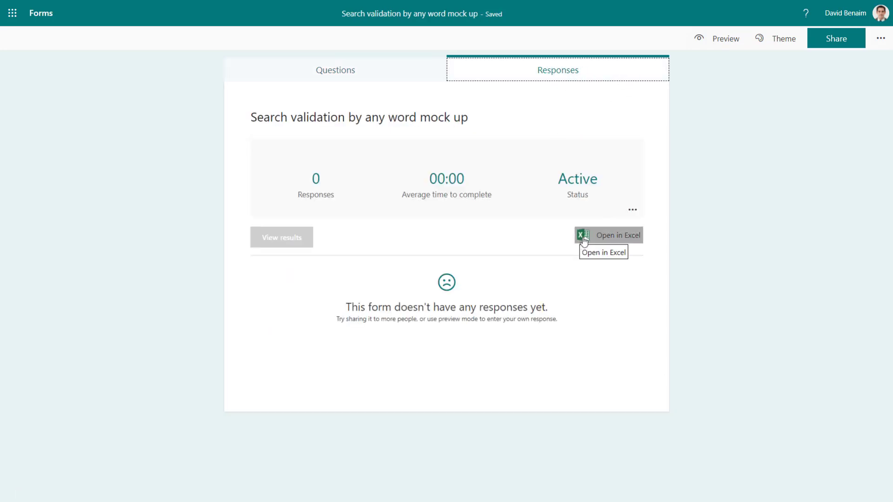
left_click(584, 241)
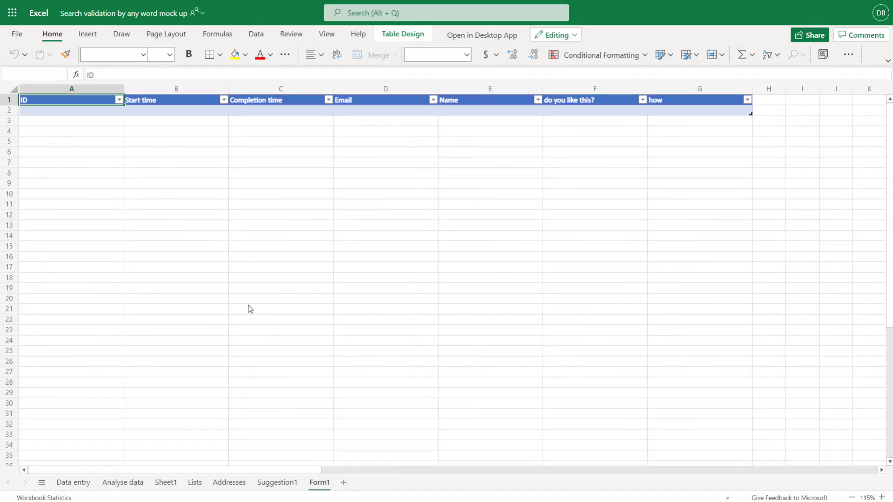
left_click(96, 113)
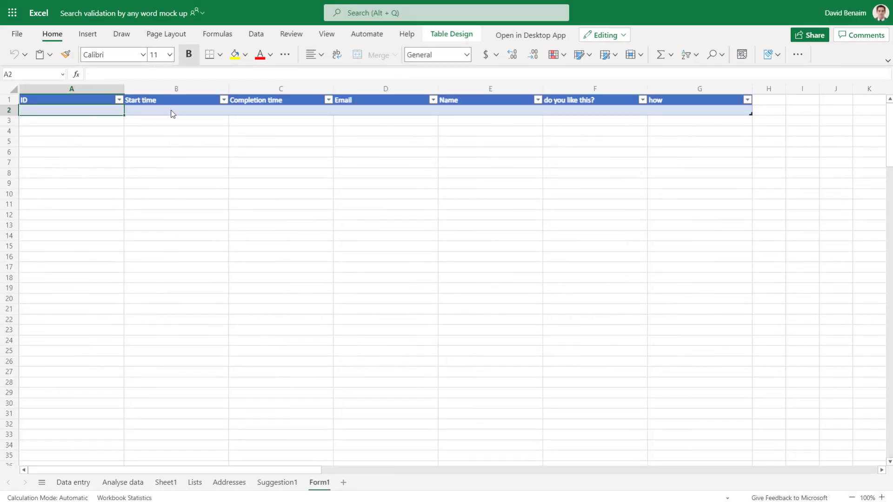
left_click(219, 111)
left_click(278, 112)
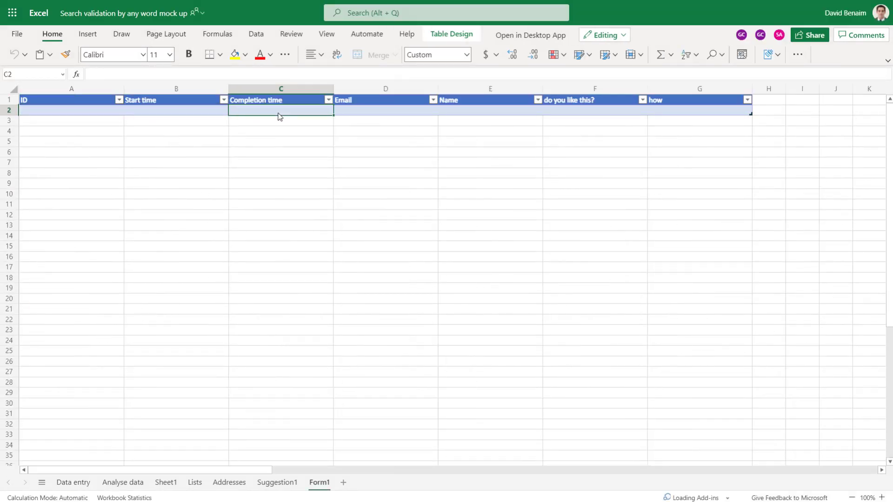
left_click(352, 112)
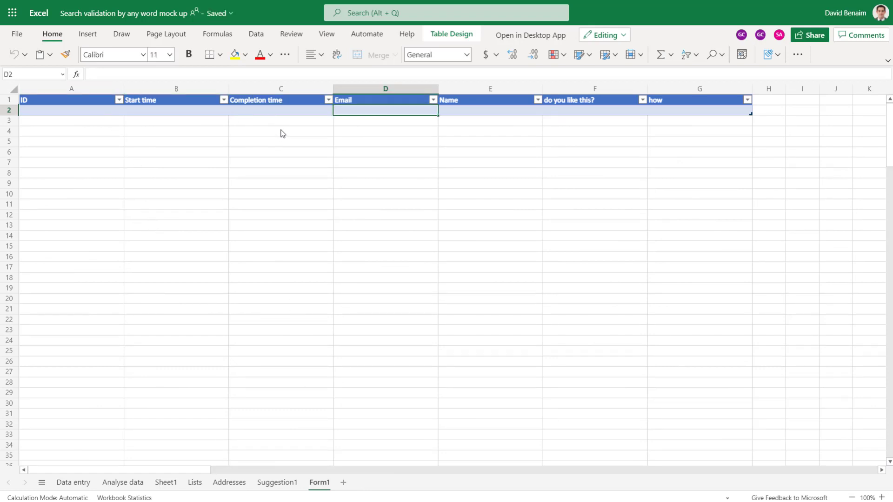
left_click(578, 111)
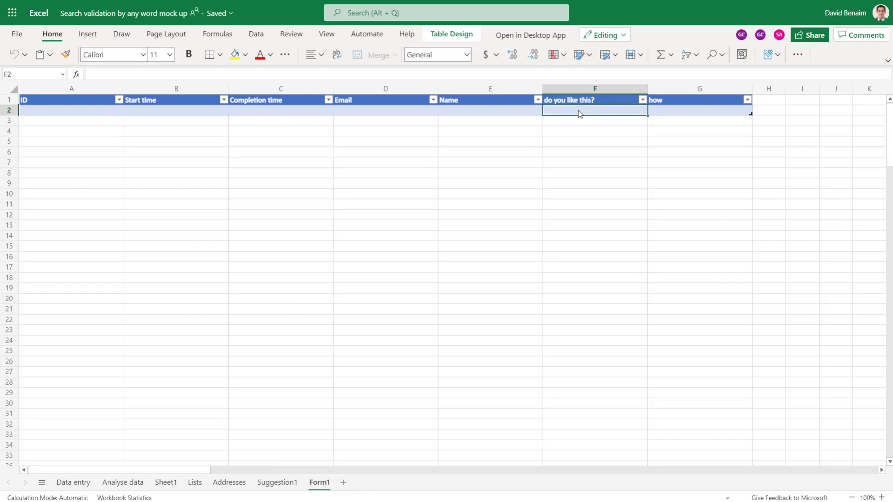
left_click(653, 110)
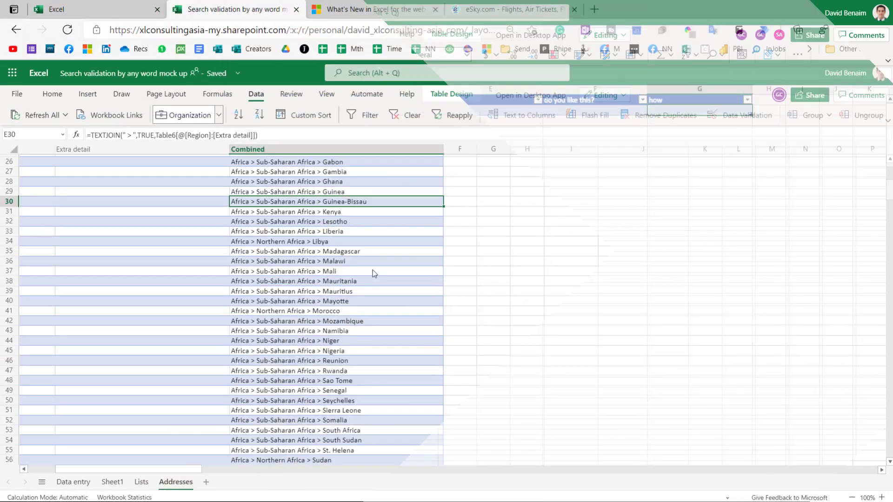
Step: Widen the empty column F beside the Combined column on the Addresses sheet
key("Down")
key("Right")
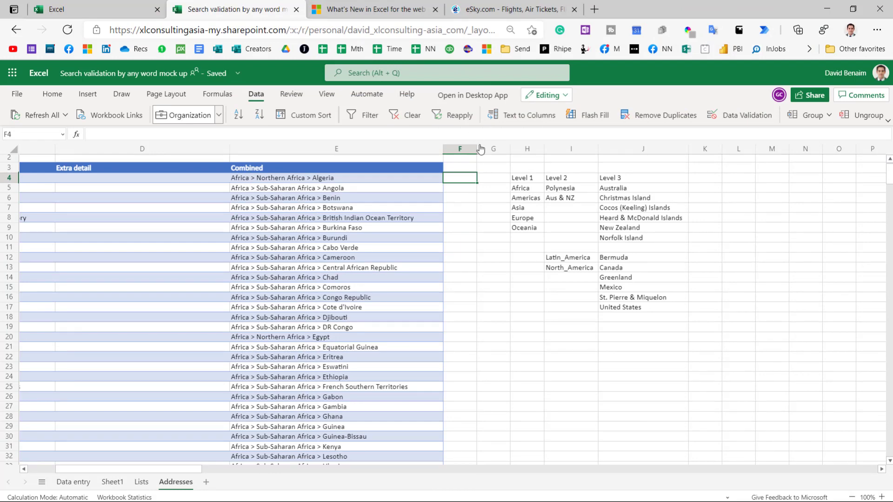
left_click_drag(477, 149, 633, 148)
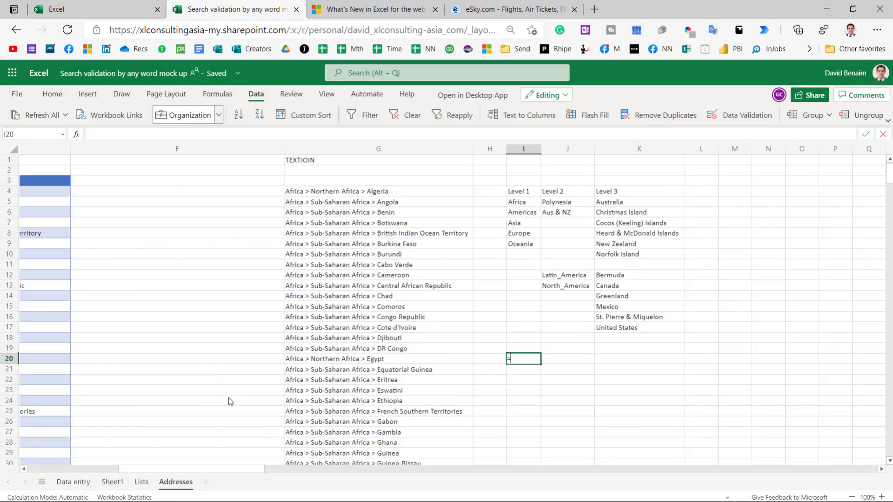
Step: List the distinct regions from cell I20 on the Addresses sheet with a UNIQUE formula over A4:A249
type("=uni")
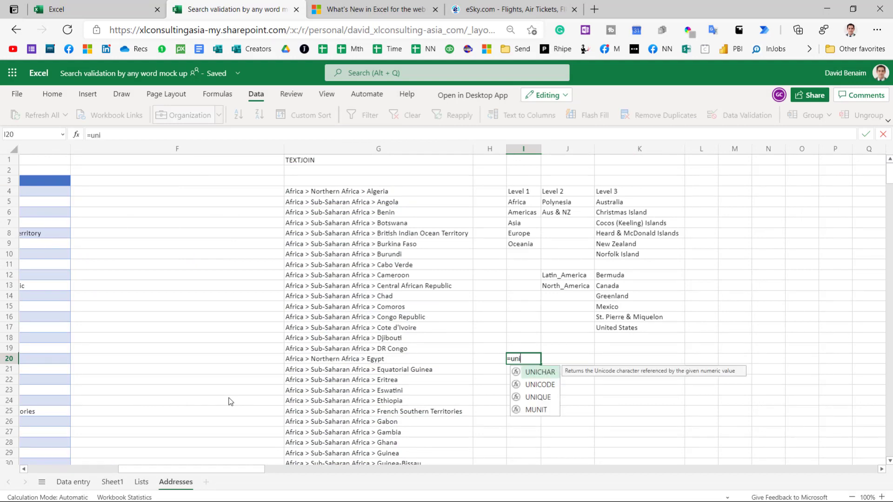
type("q")
key("Tab")
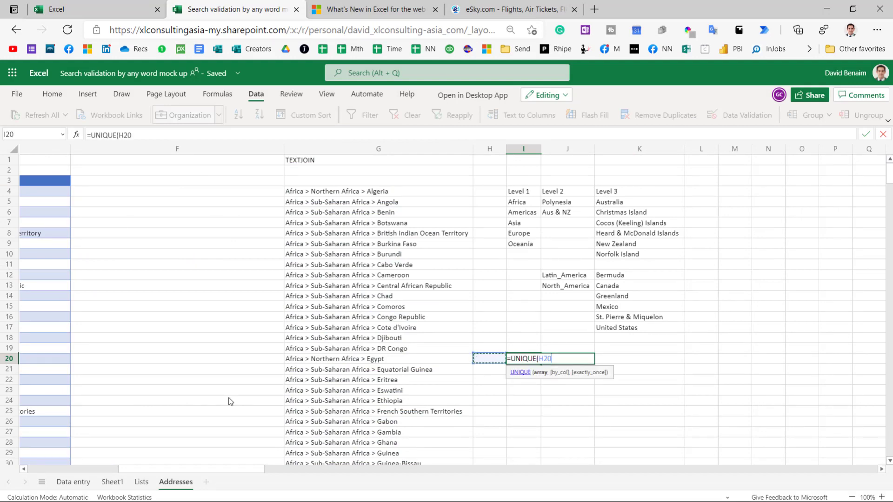
key("Home")
key("ctrl+Up")
key("Down")
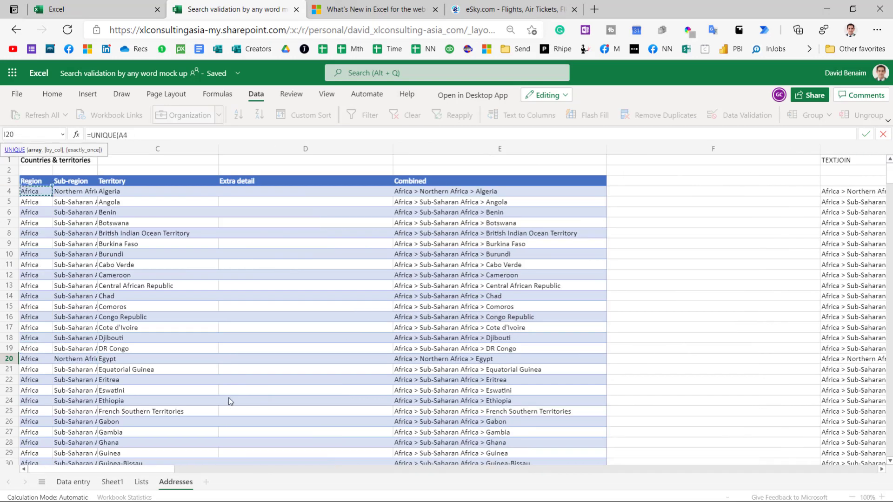
key("ctrl+shift+Down")
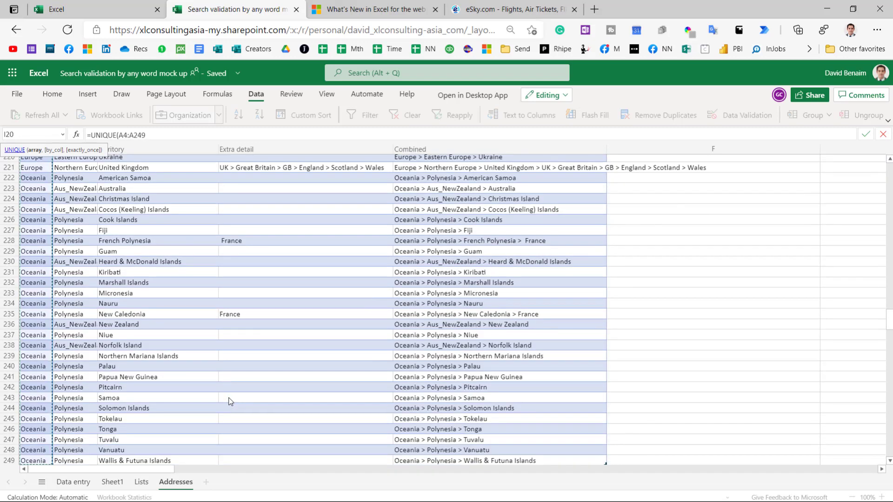
key("Return")
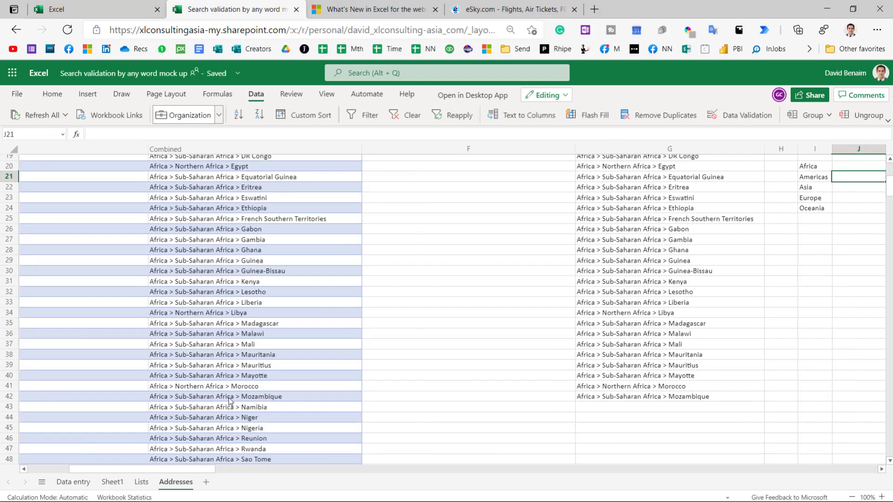
Step: Examine the spill range of the UNIQUE formula by stepping through its region cells
key("Up")
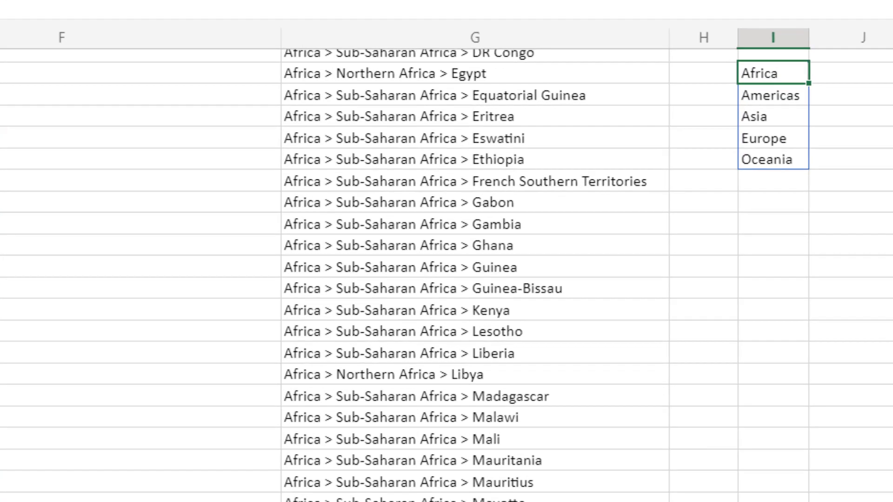
key("Down")
key("Up")
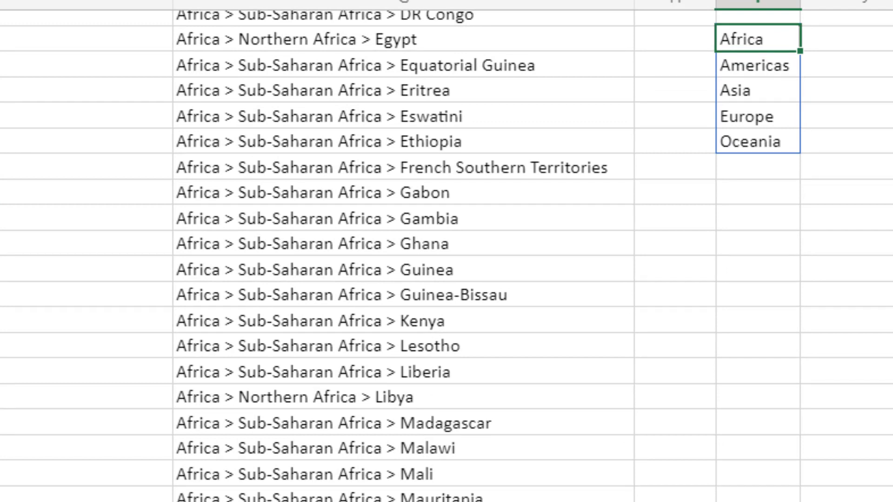
key("Down")
key("Down")
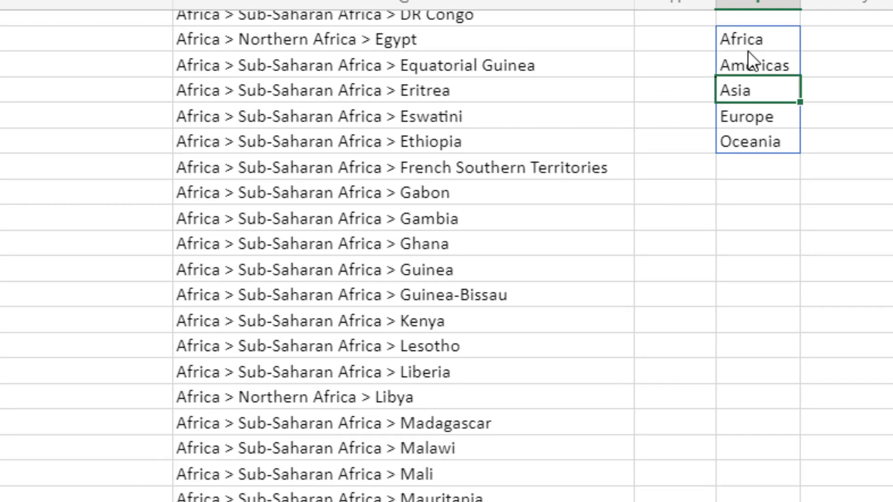
Step: Overwrite the Oceania cell of the spilled list with "text", delete that entry and return to the formula cell
left_click(753, 138)
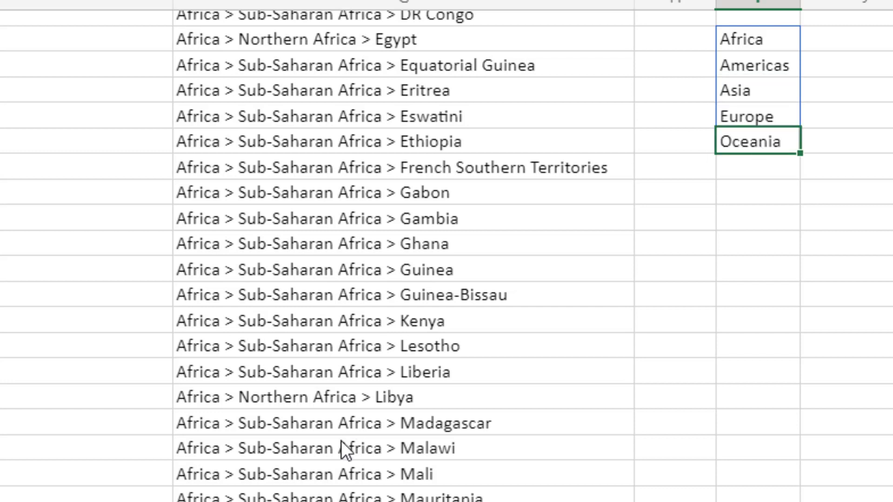
type("text")
key("Return")
key("Up")
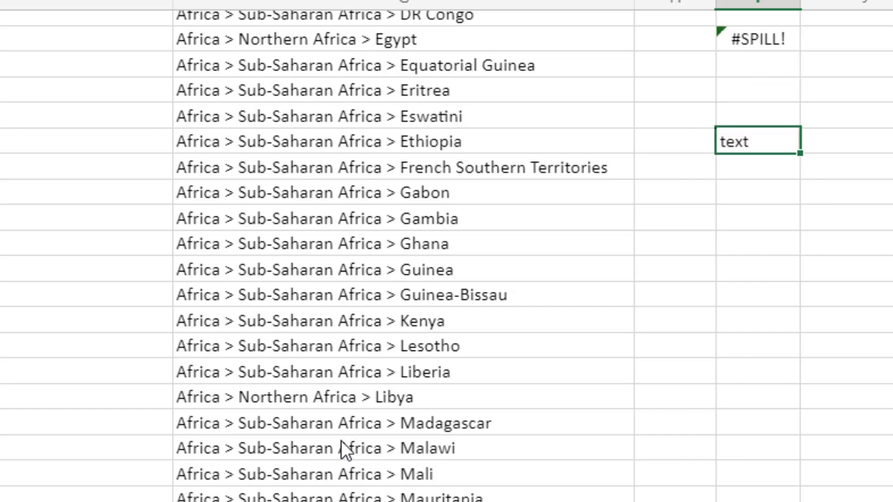
key("Delete")
key("Up")
key("Up")
key("Up")
key("Up")
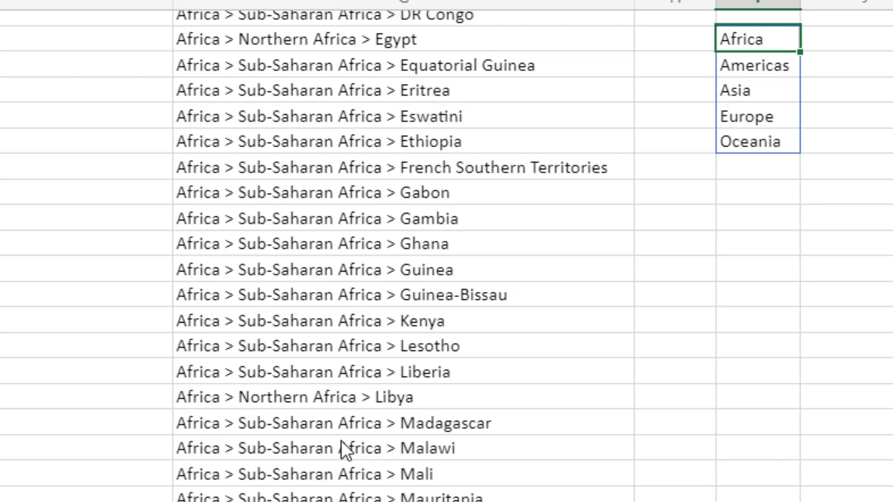
Step: Look up the FILTER, SORT and STOCKHISTORY functions among the formula suggestions in cell I27 and cancel the entry
key("Down")
key("Down")
key("Down")
key("Down")
key("Down")
key("Down")
key("Down")
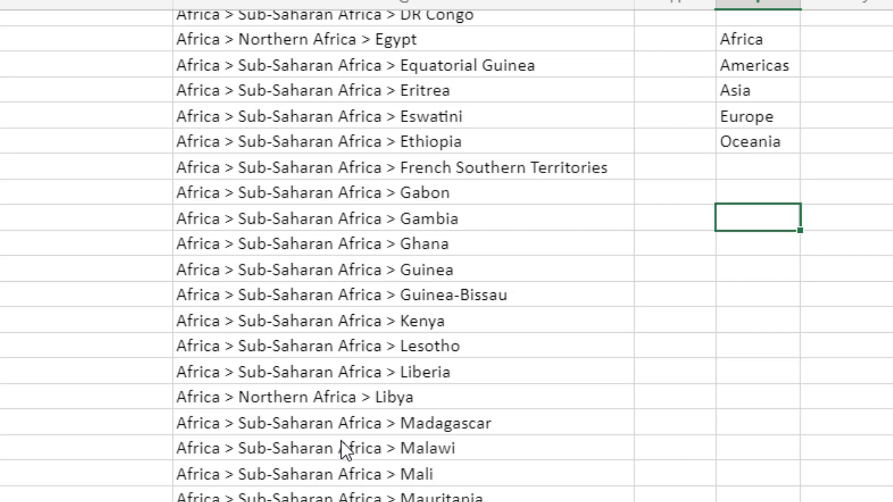
type("=fil")
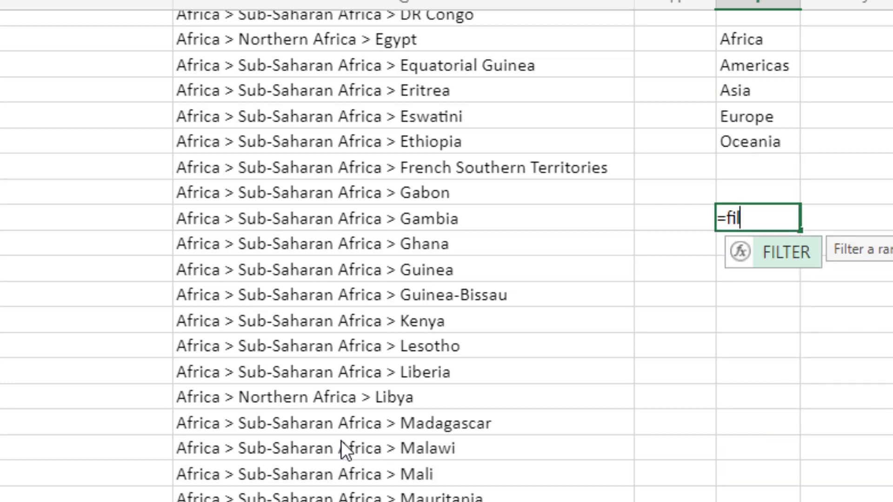
key("BackSpace")
key("BackSpace")
key("BackSpace")
type("sor")
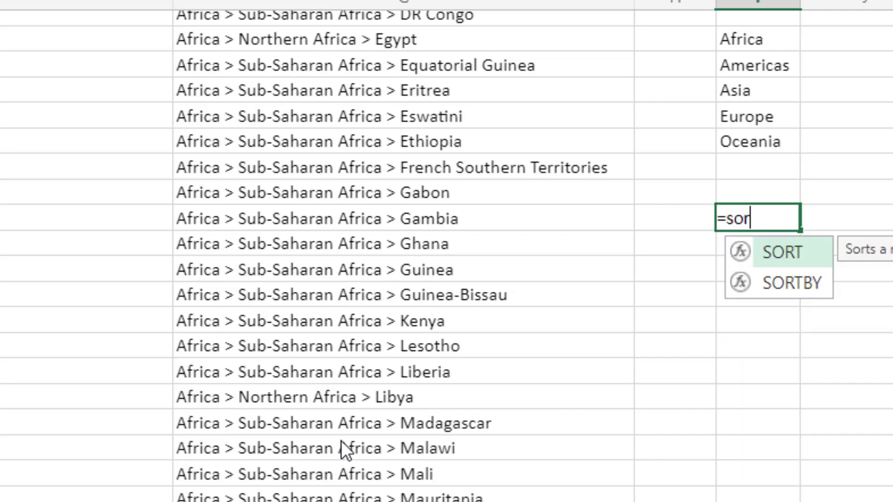
key("BackSpace")
key("BackSpace")
key("BackSpace")
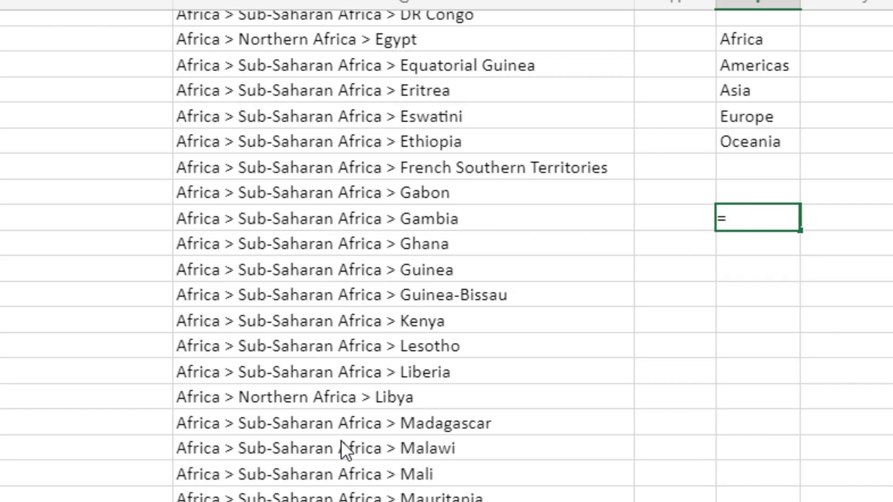
type("sto")
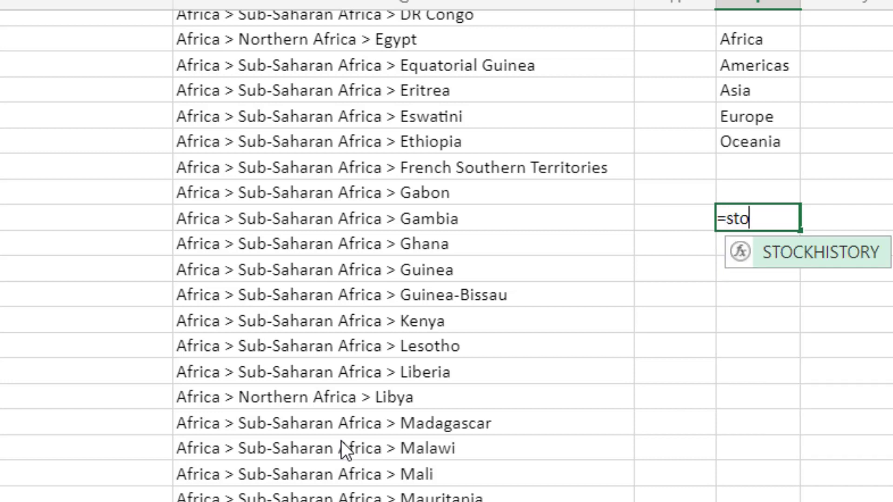
key("Escape")
key("Escape")
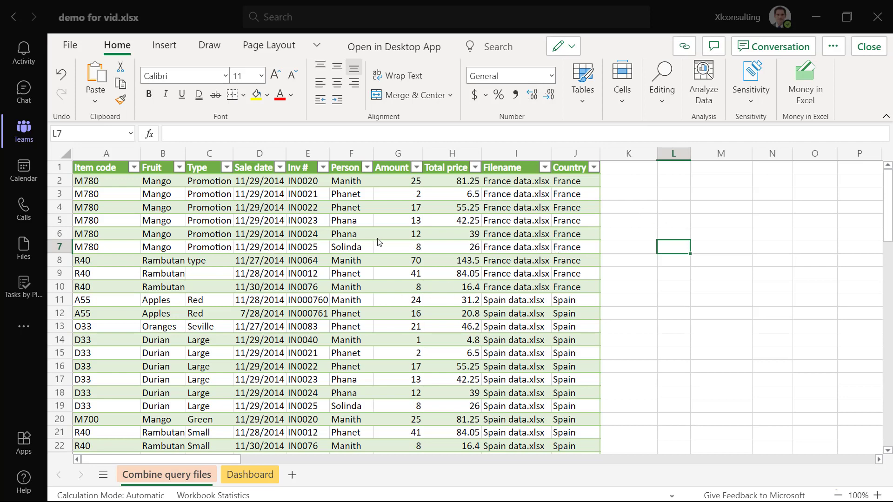
Step: Switch to demo for vid.xlsx in Teams and select cell A11 on the Combine query files sheet
left_click(100, 305)
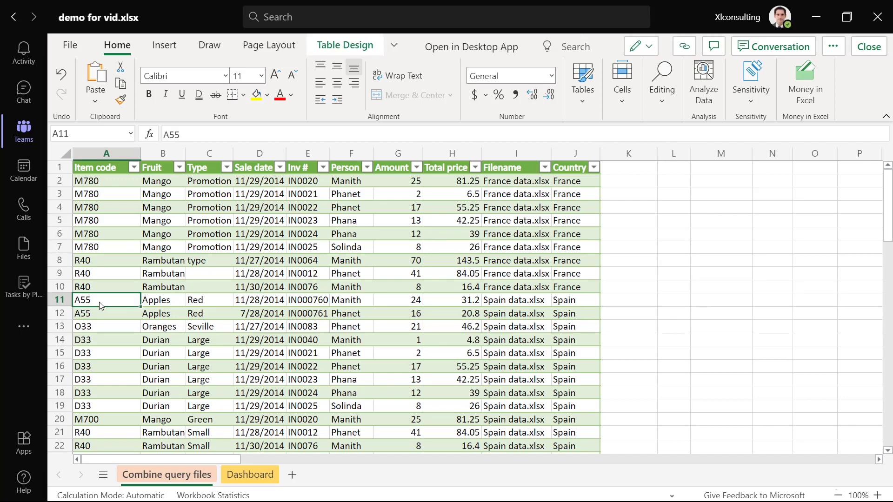